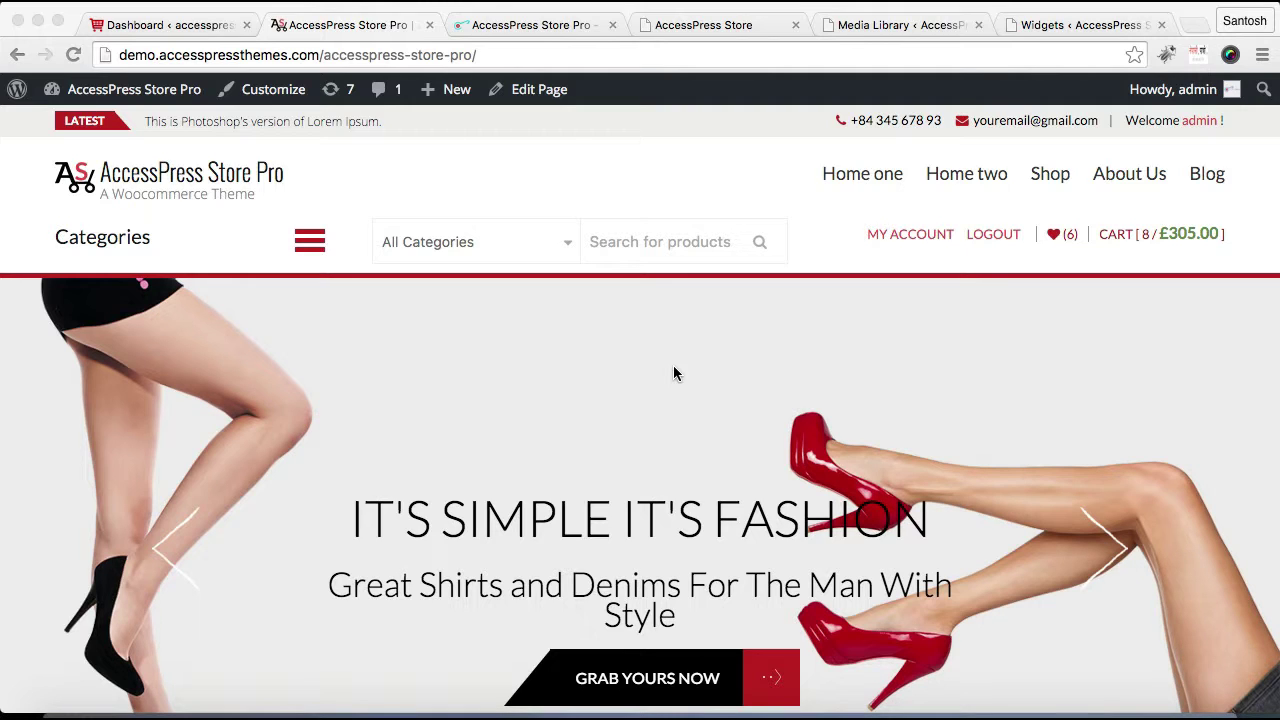
Review the demo store's boots and men's clothing sections, then switch to the local admin Dashboard.
scroll(683, 446, down, 10)
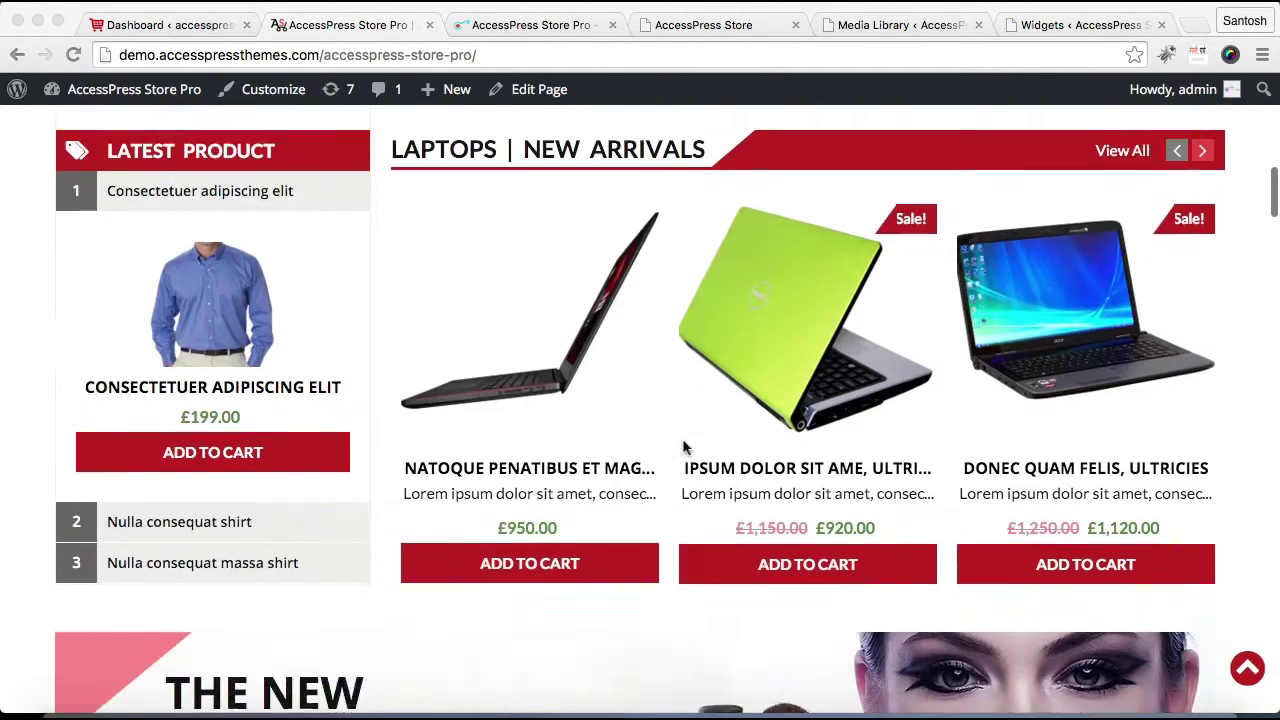
scroll(684, 447, down, 8)
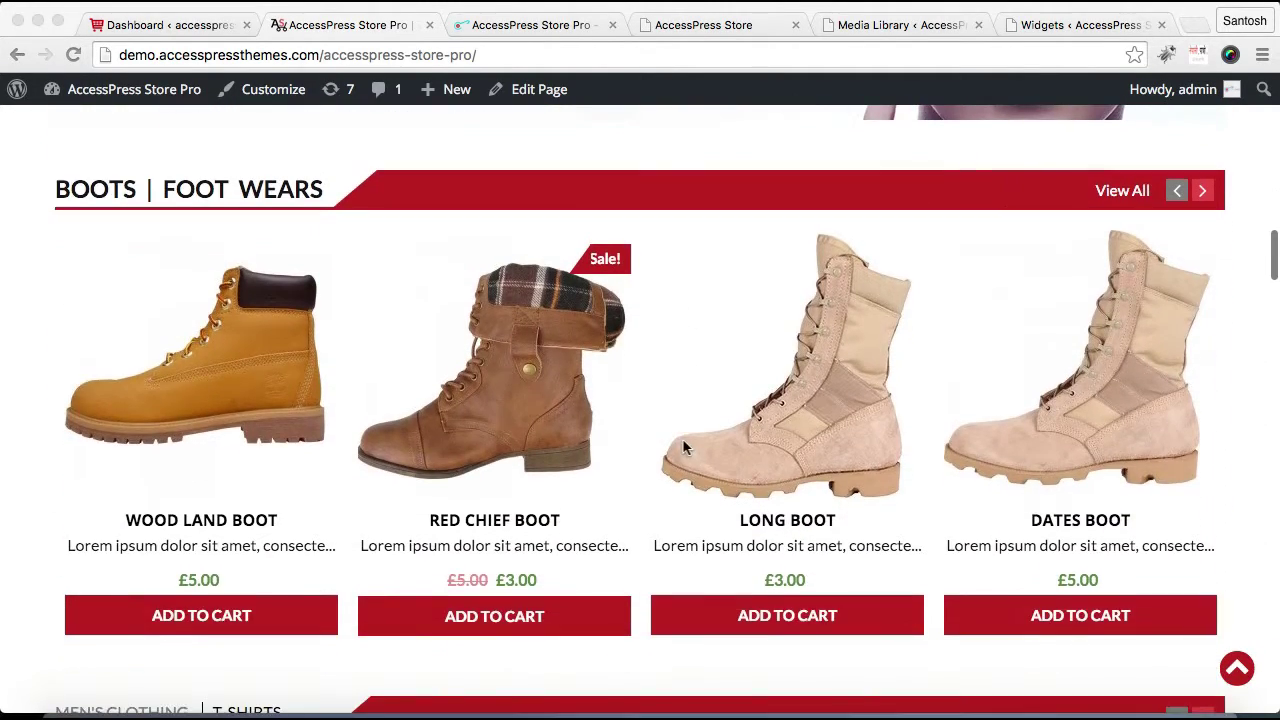
scroll(571, 520, down, 5)
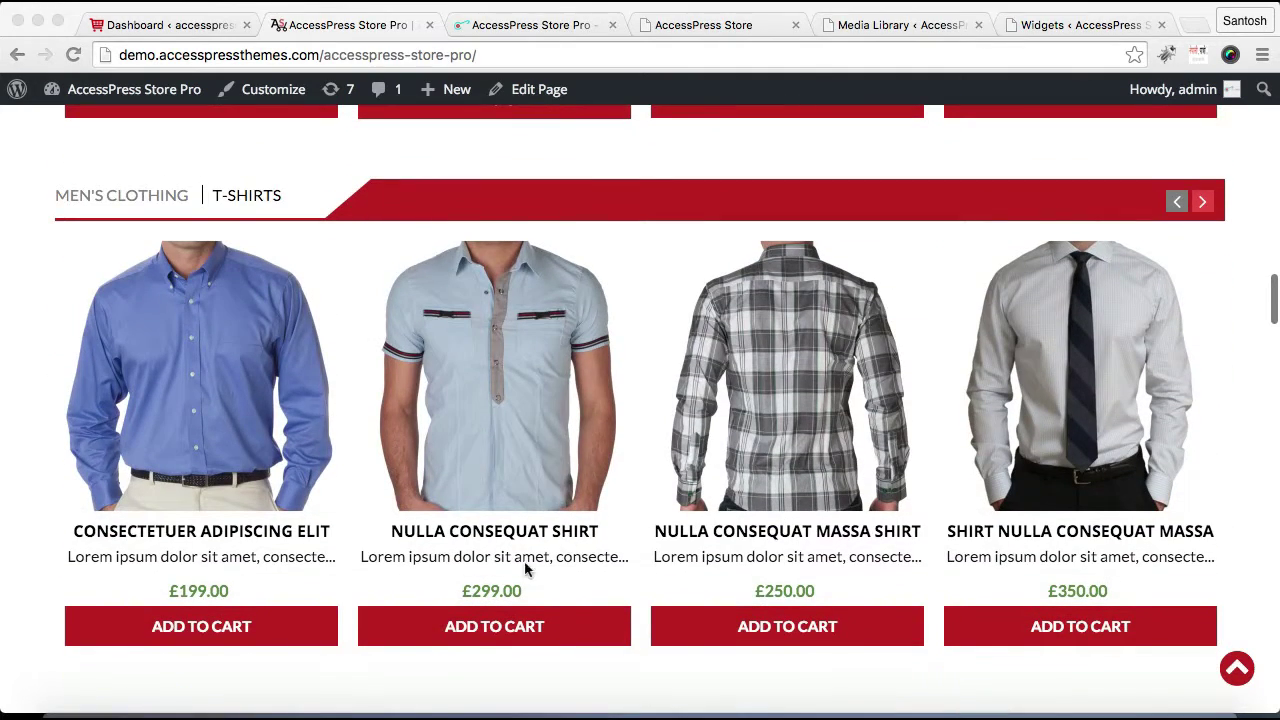
scroll(479, 470, up, 6)
scroll(479, 474, down, 1)
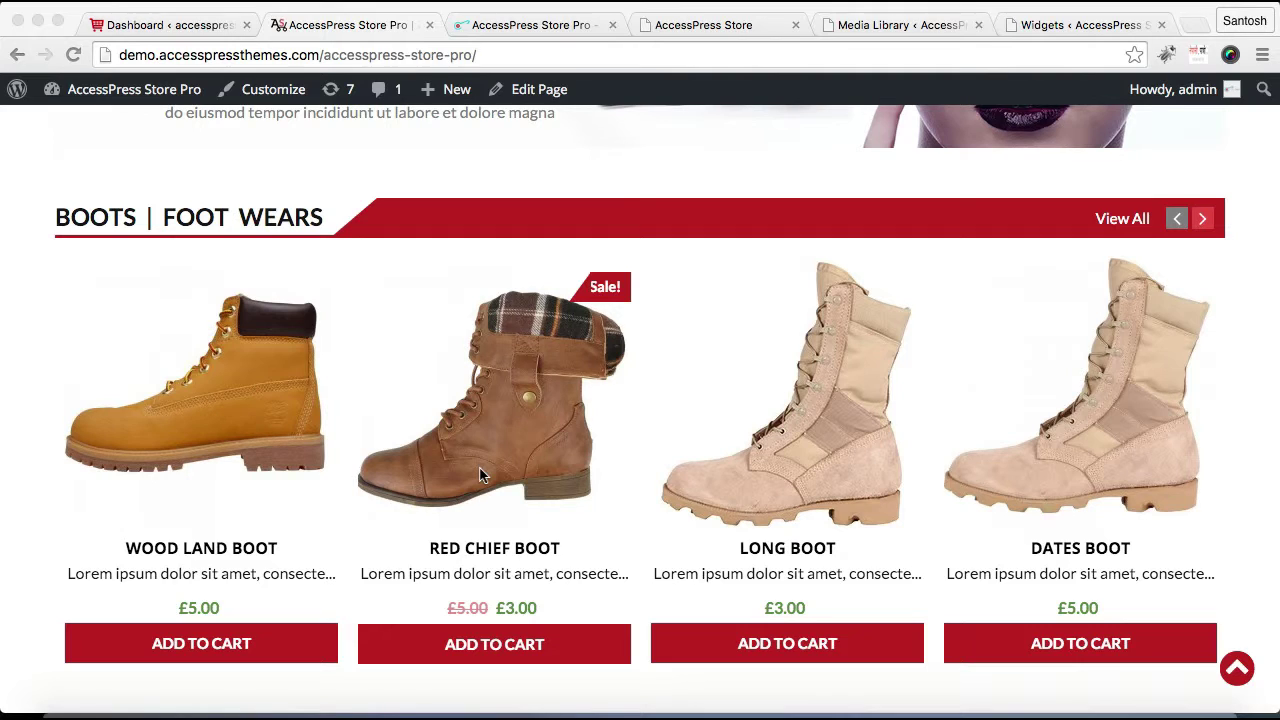
click(187, 25)
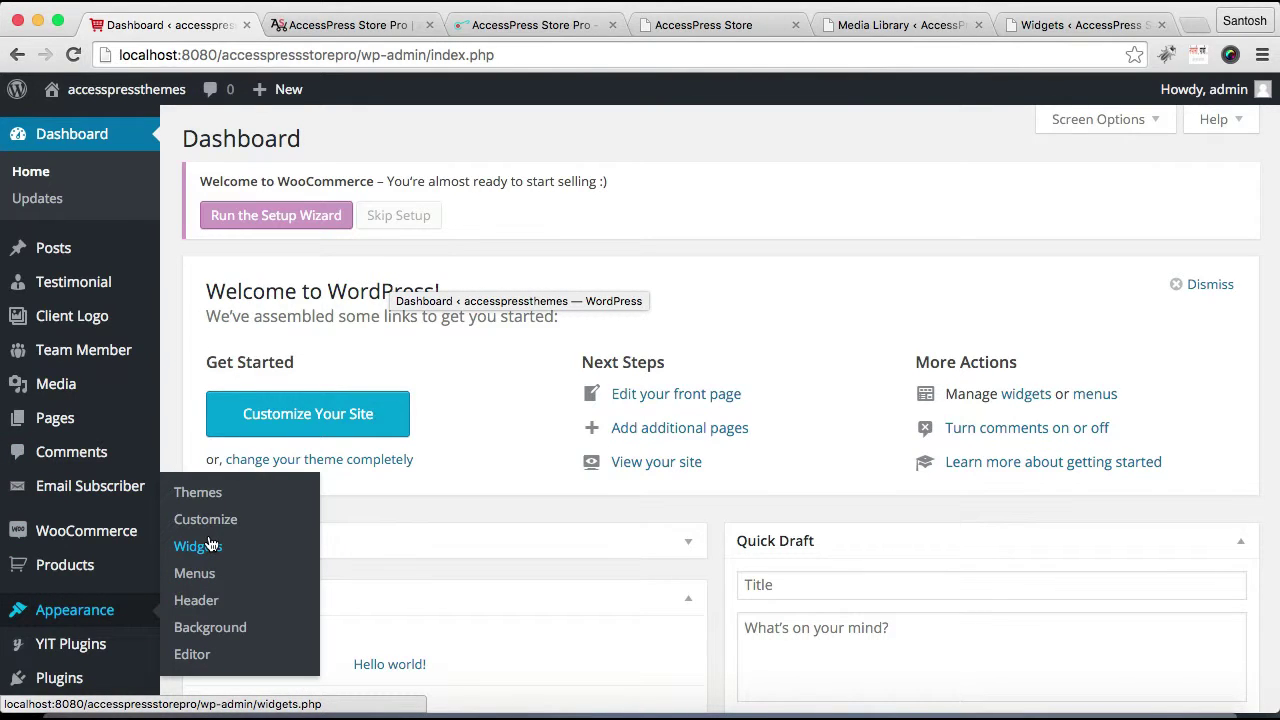
scroll(166, 507, down, 5)
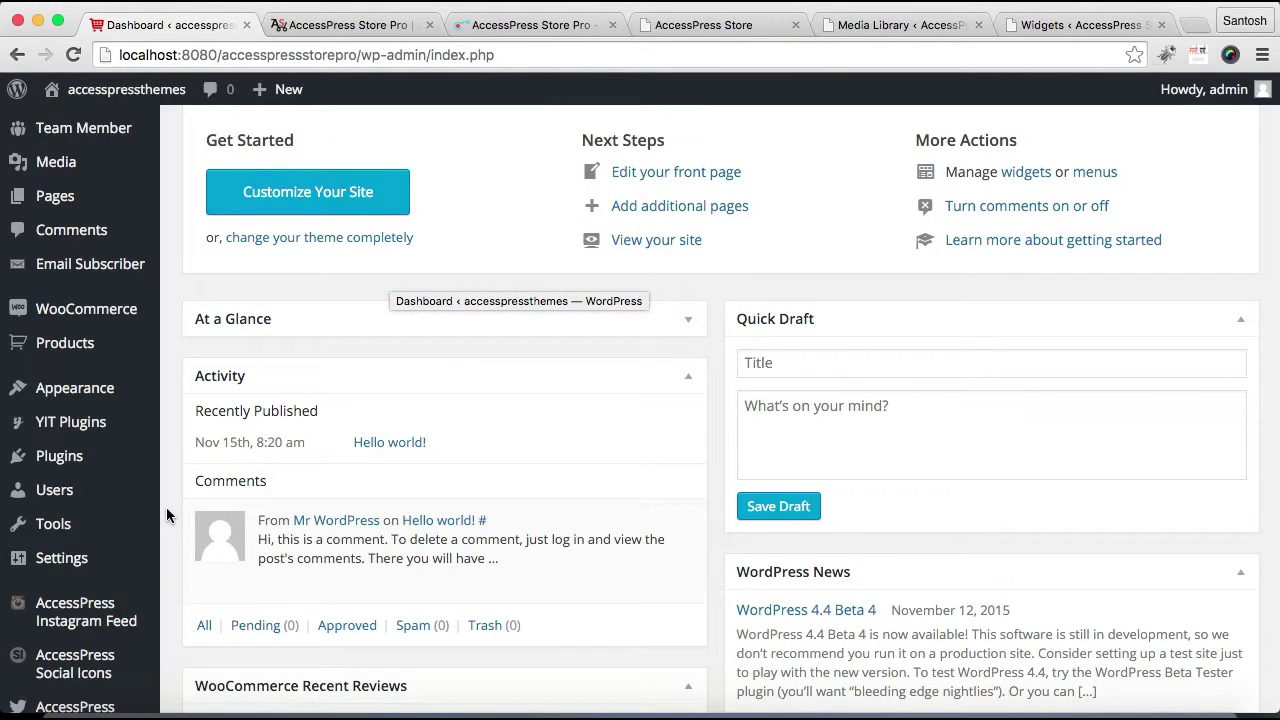
mouse_move(90, 345)
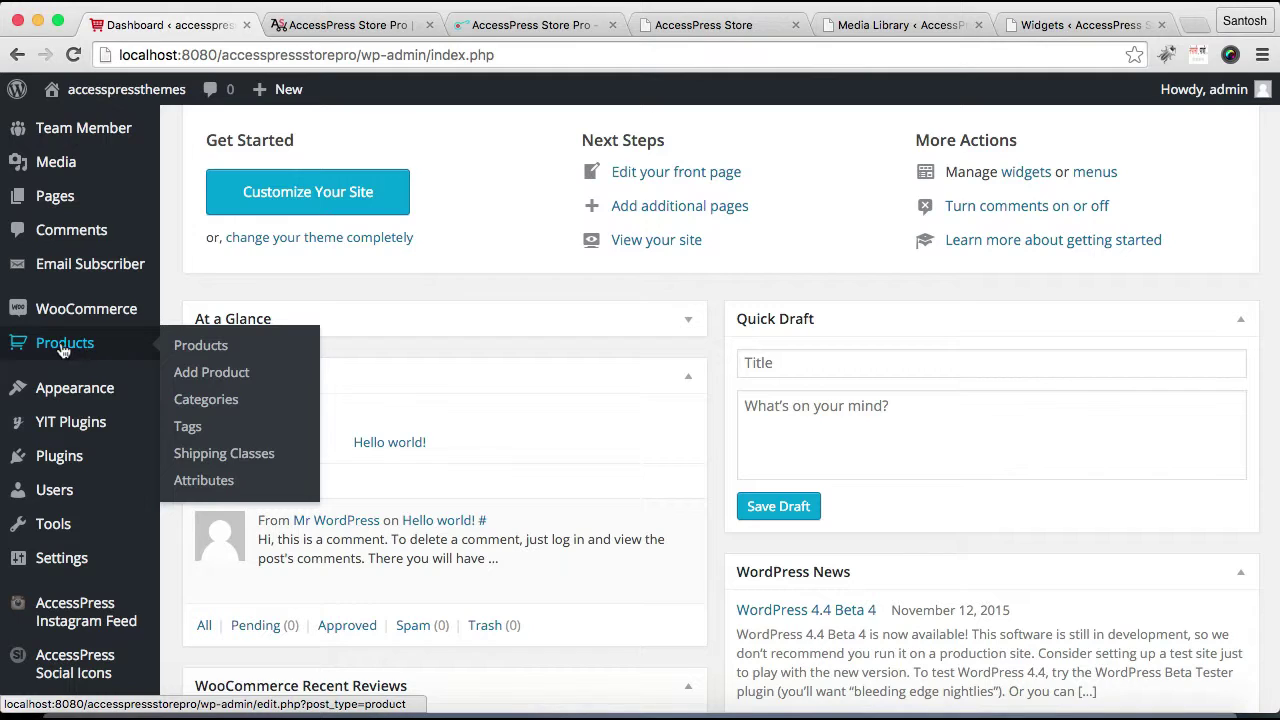
On Products > Categories, start a new category named 'Category' and bring up its thumbnail chooser.
click(218, 408)
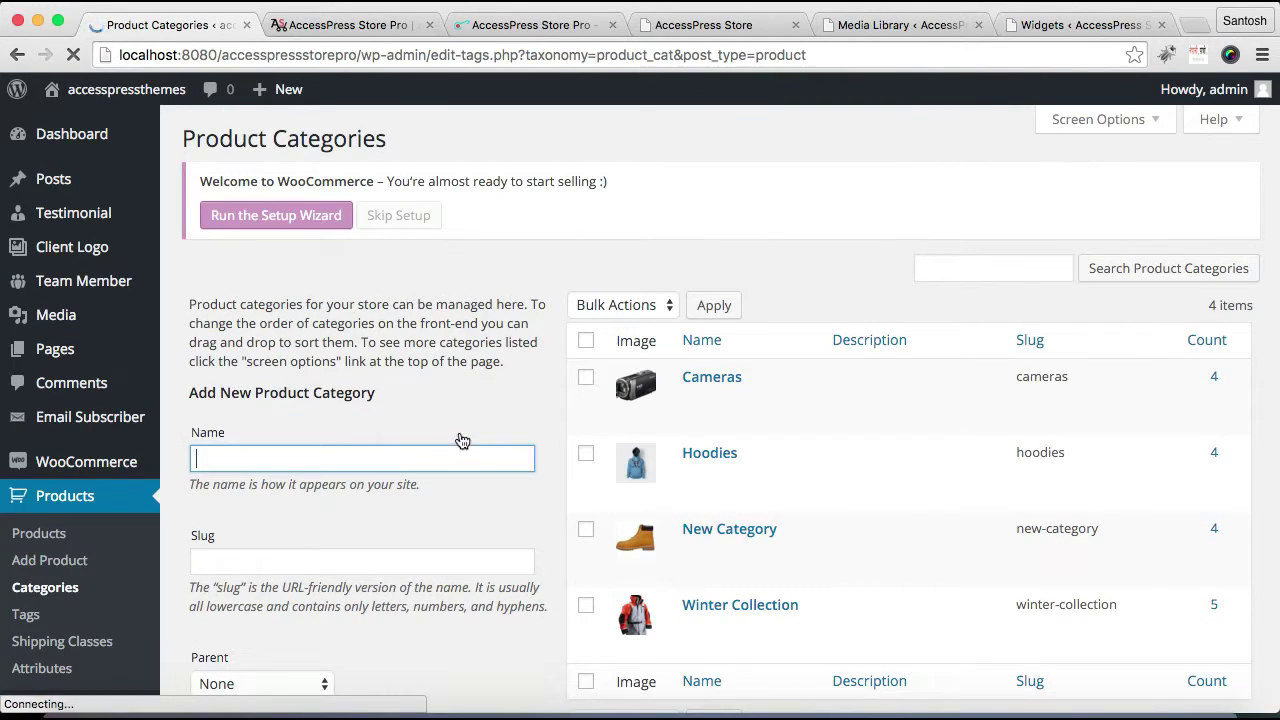
scroll(460, 437, down, 5)
scroll(460, 435, up, 2)
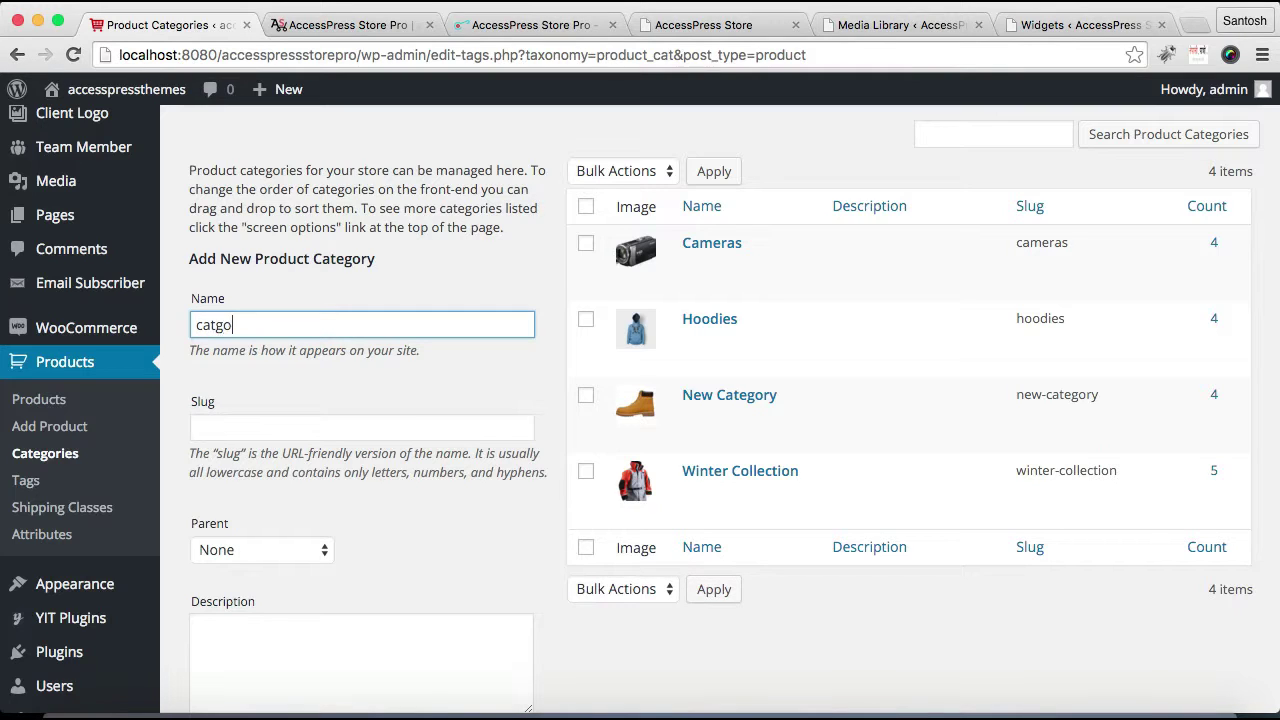
text(e)
key(BackSpace)
text(Category)
scroll(448, 432, down, 5)
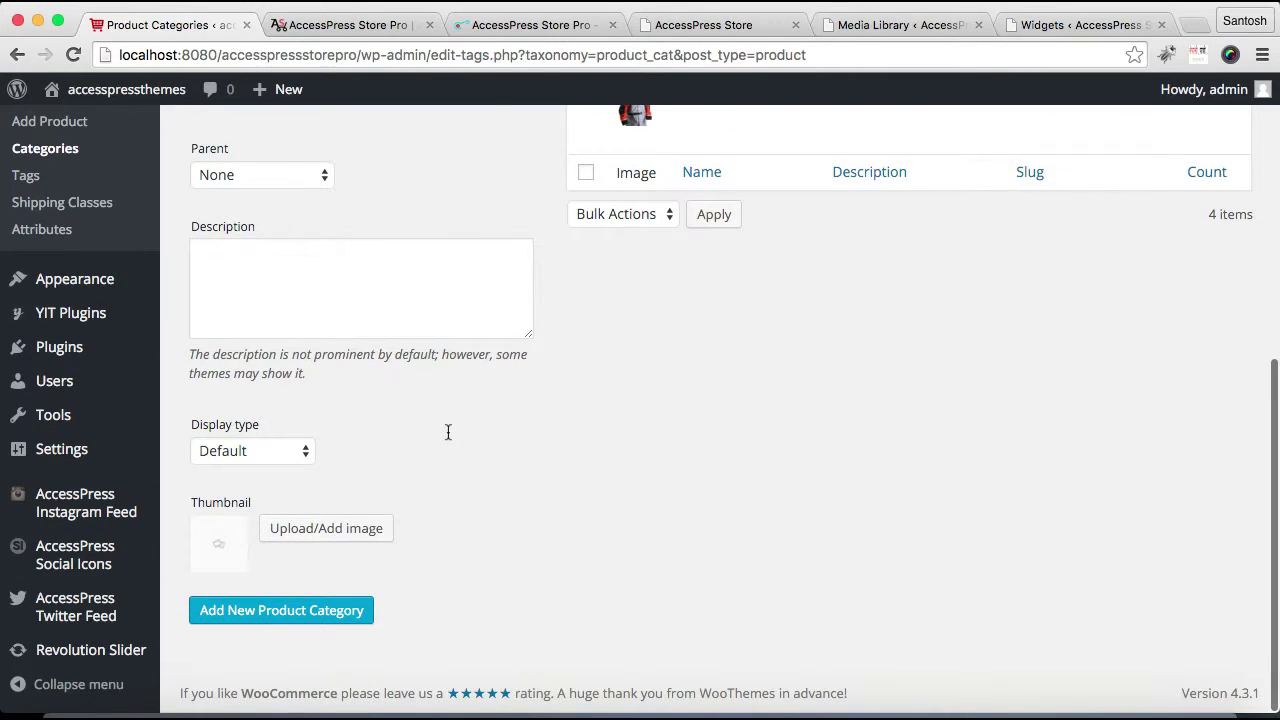
click(330, 527)
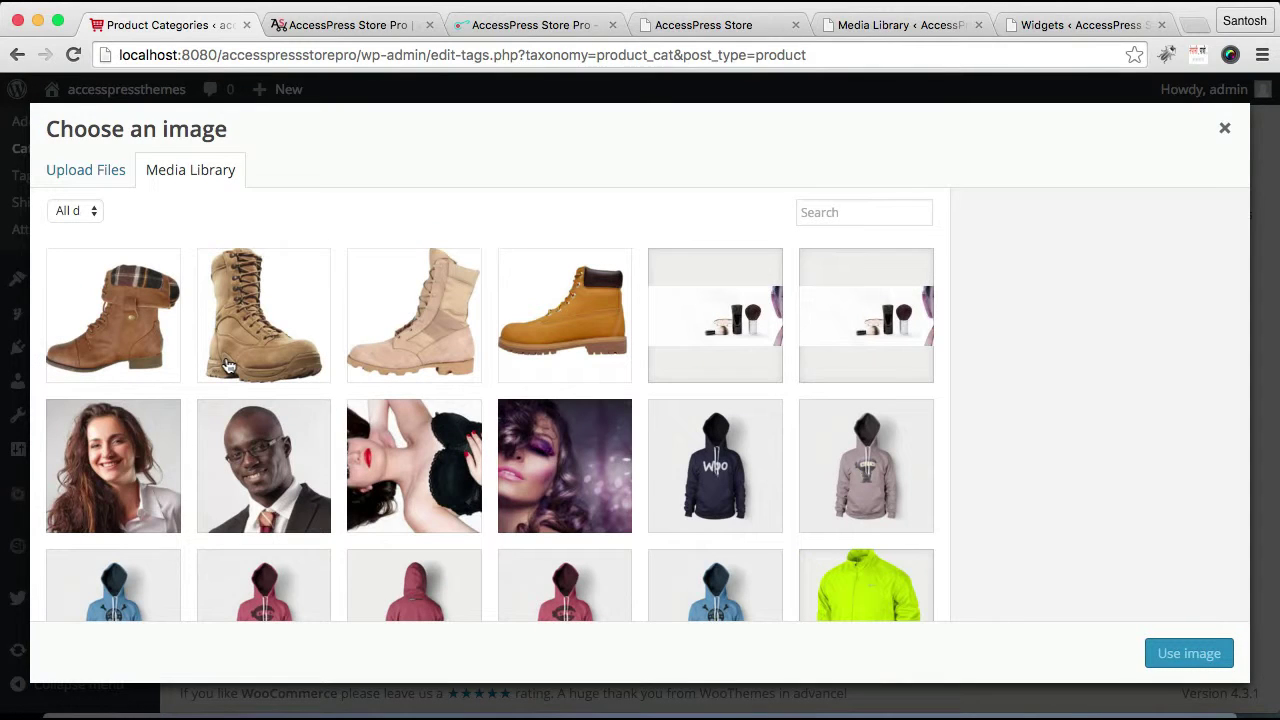
Upload T_1_front.jpg from the computer into the media library as the category thumbnail.
click(90, 180)
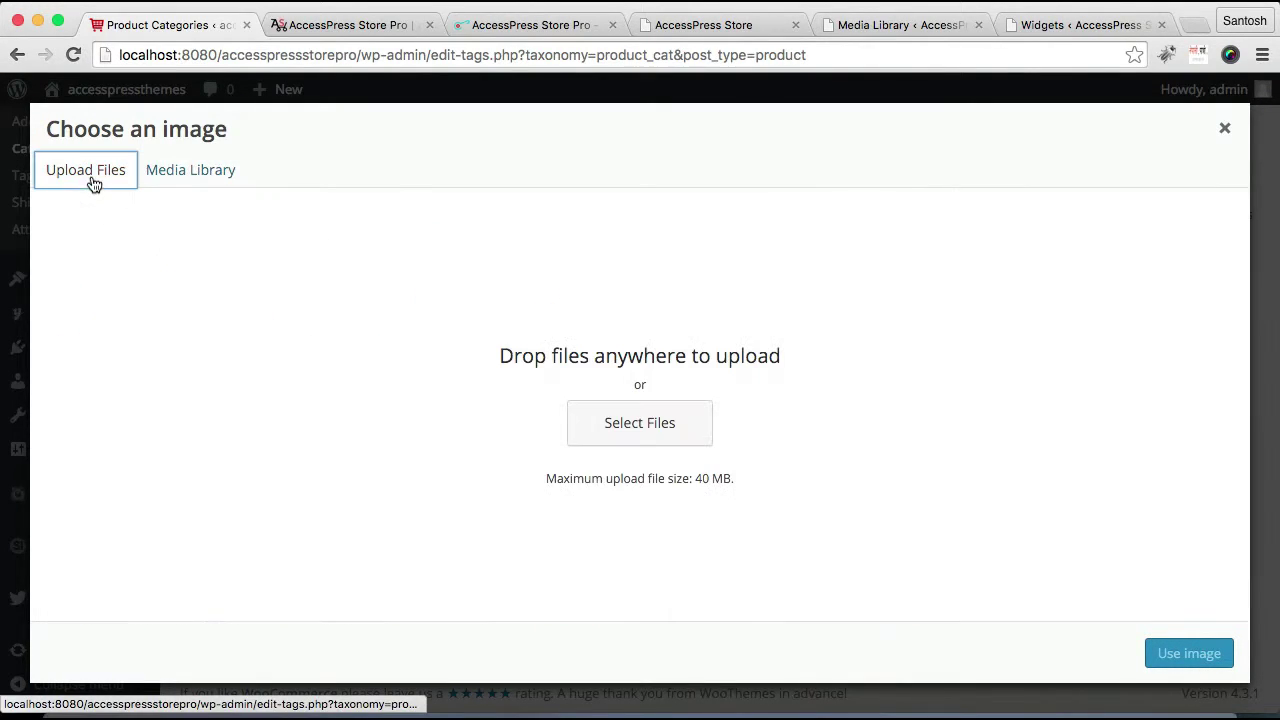
click(596, 441)
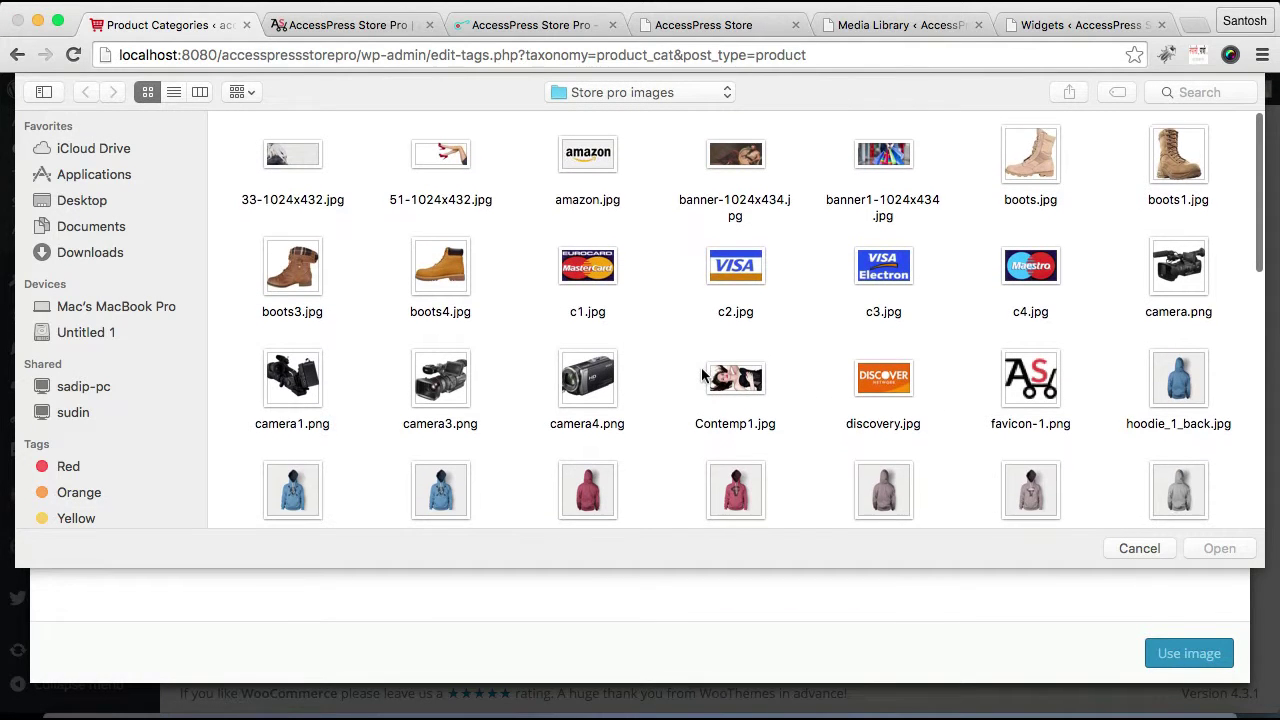
scroll(671, 369, down, 3)
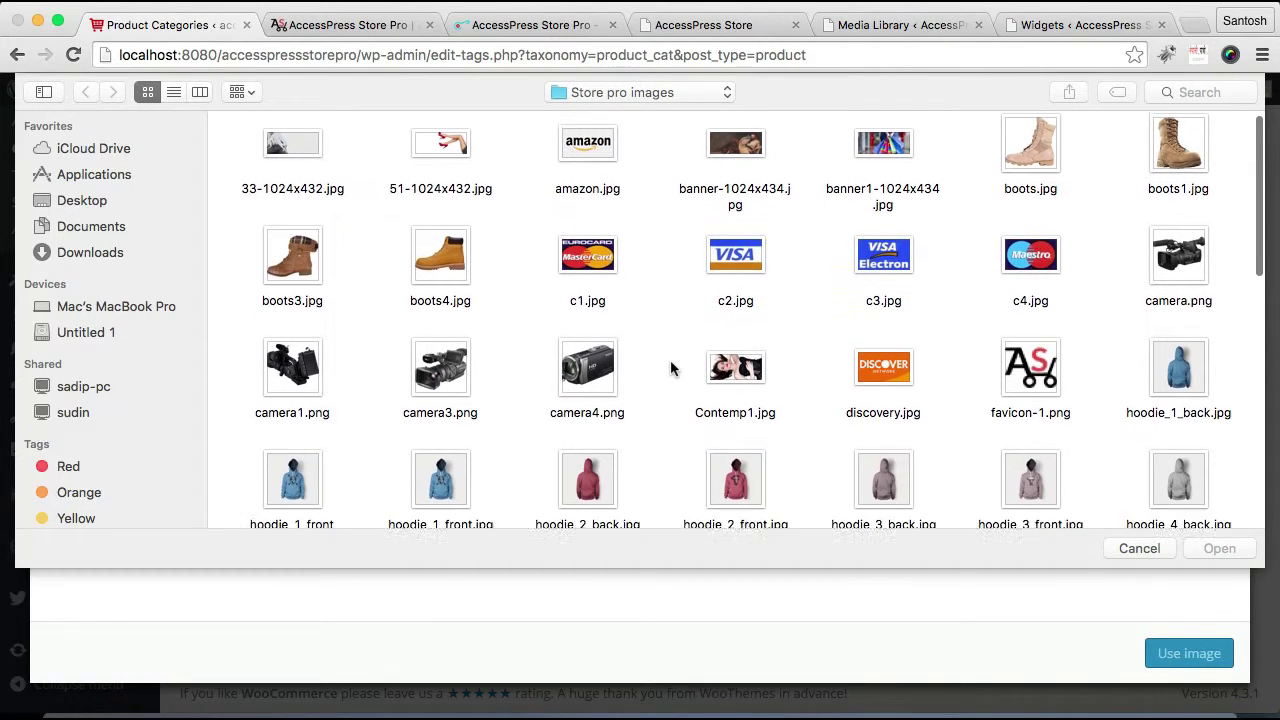
scroll(671, 369, down, 10)
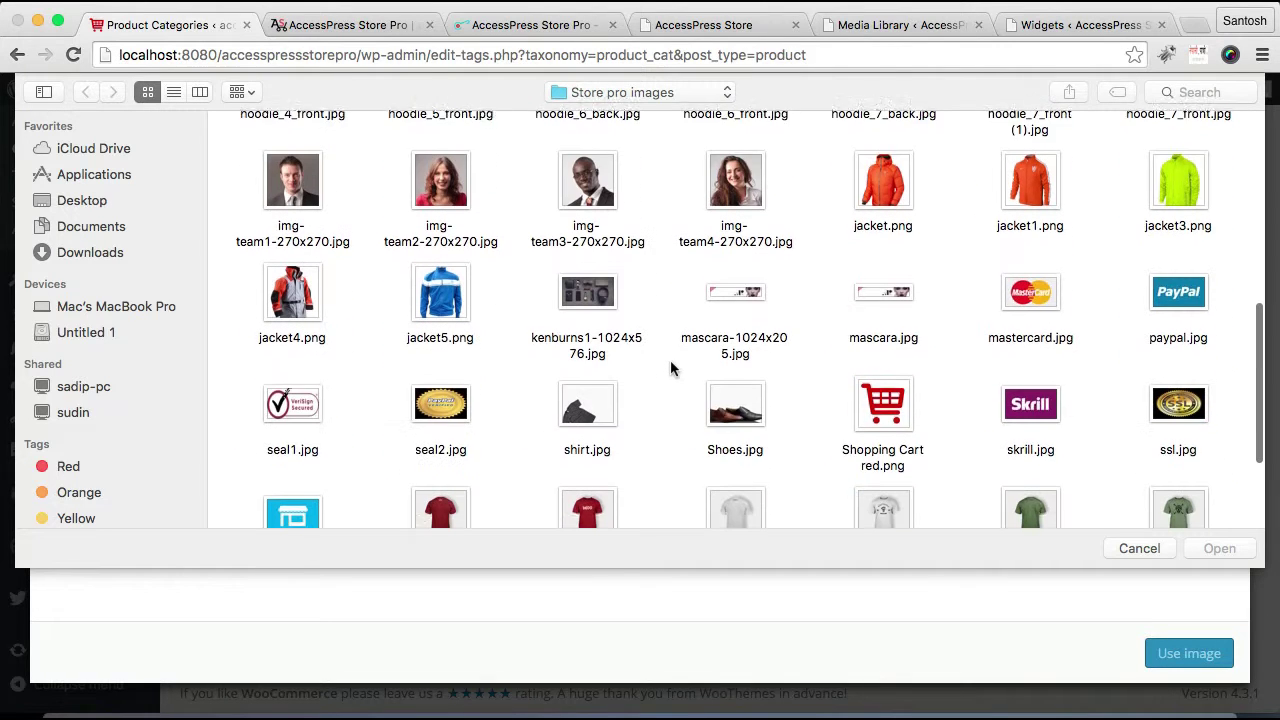
scroll(670, 368, down, 2)
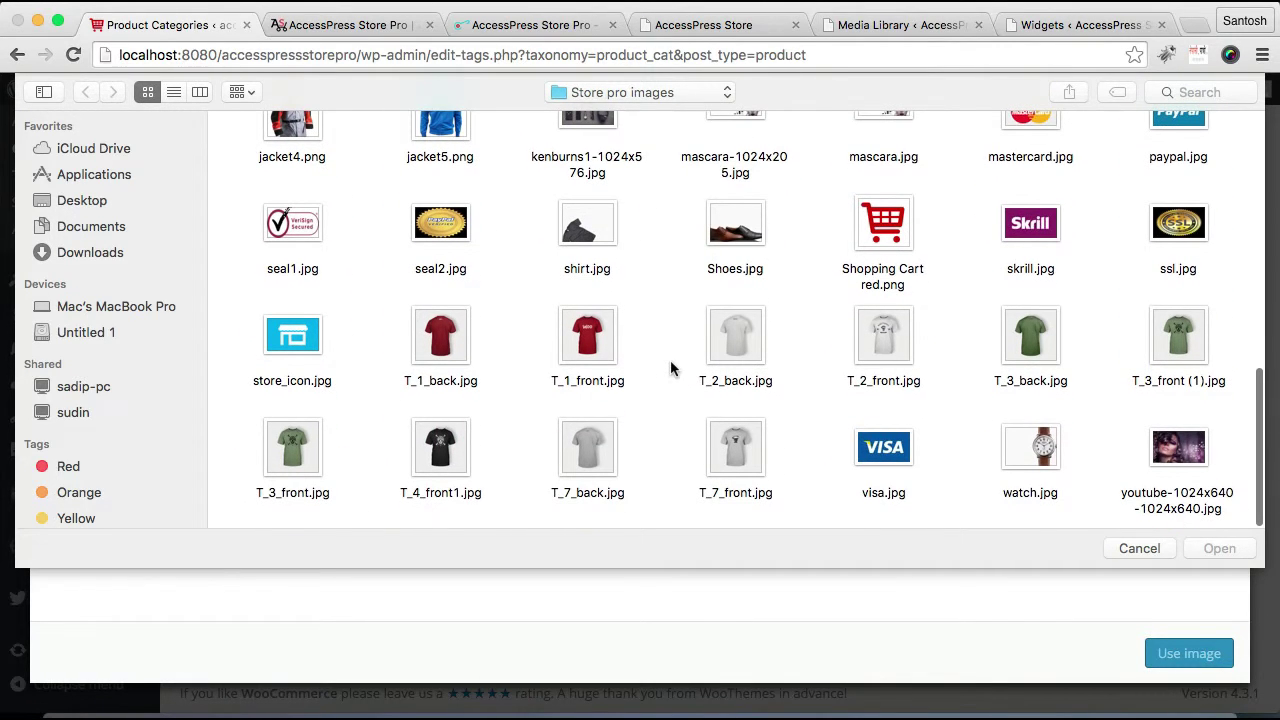
click(588, 345)
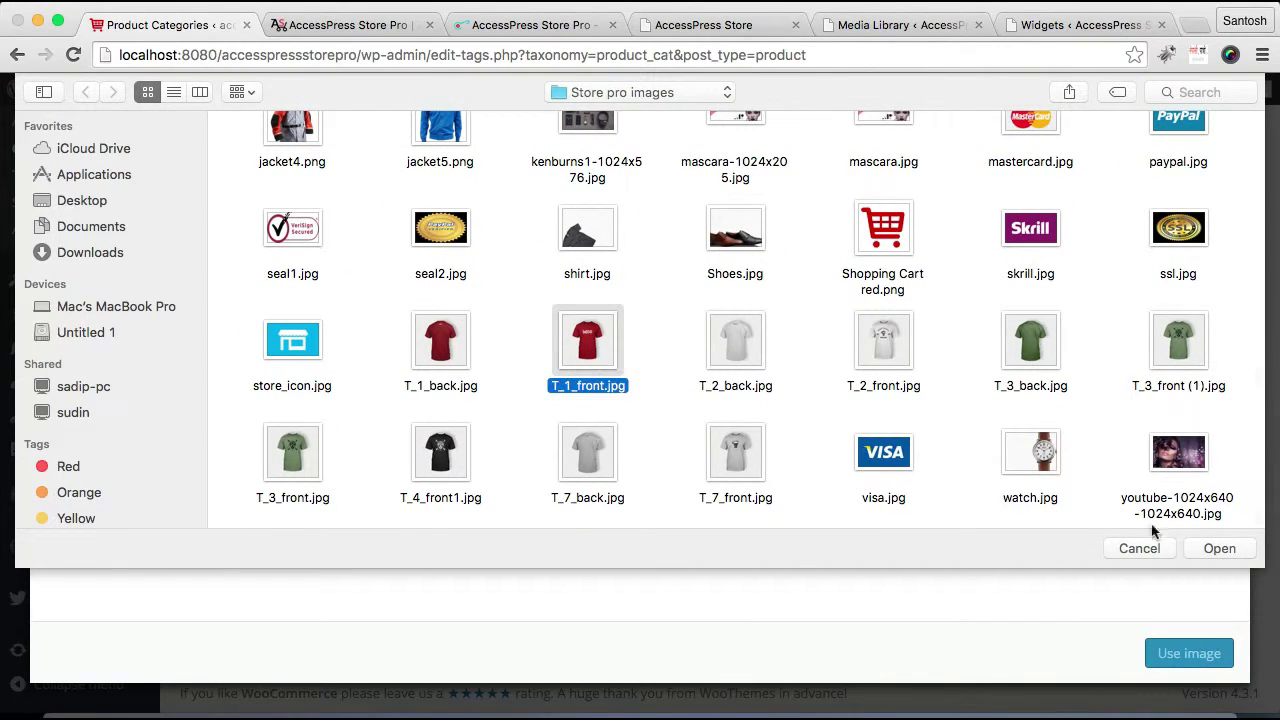
click(1216, 549)
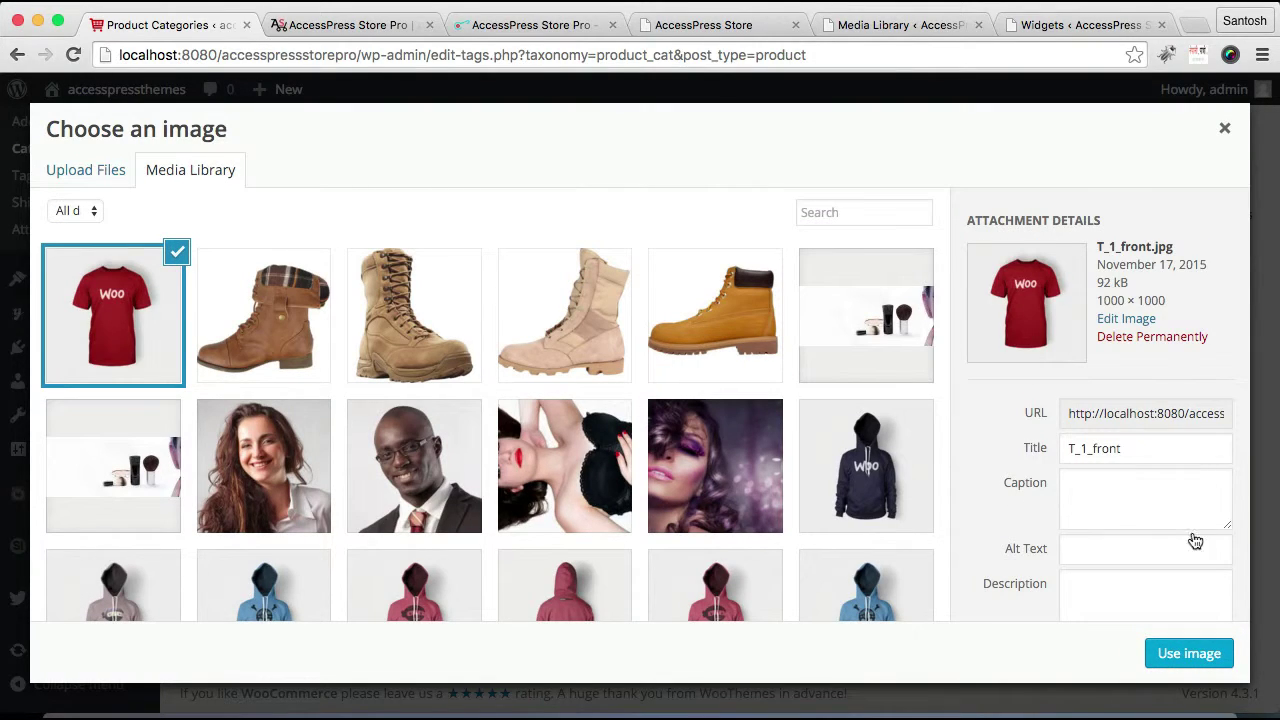
Use the red T-shirt as thumbnail, add the 'Category' product category, then go to Appearance > Widgets.
click(1187, 654)
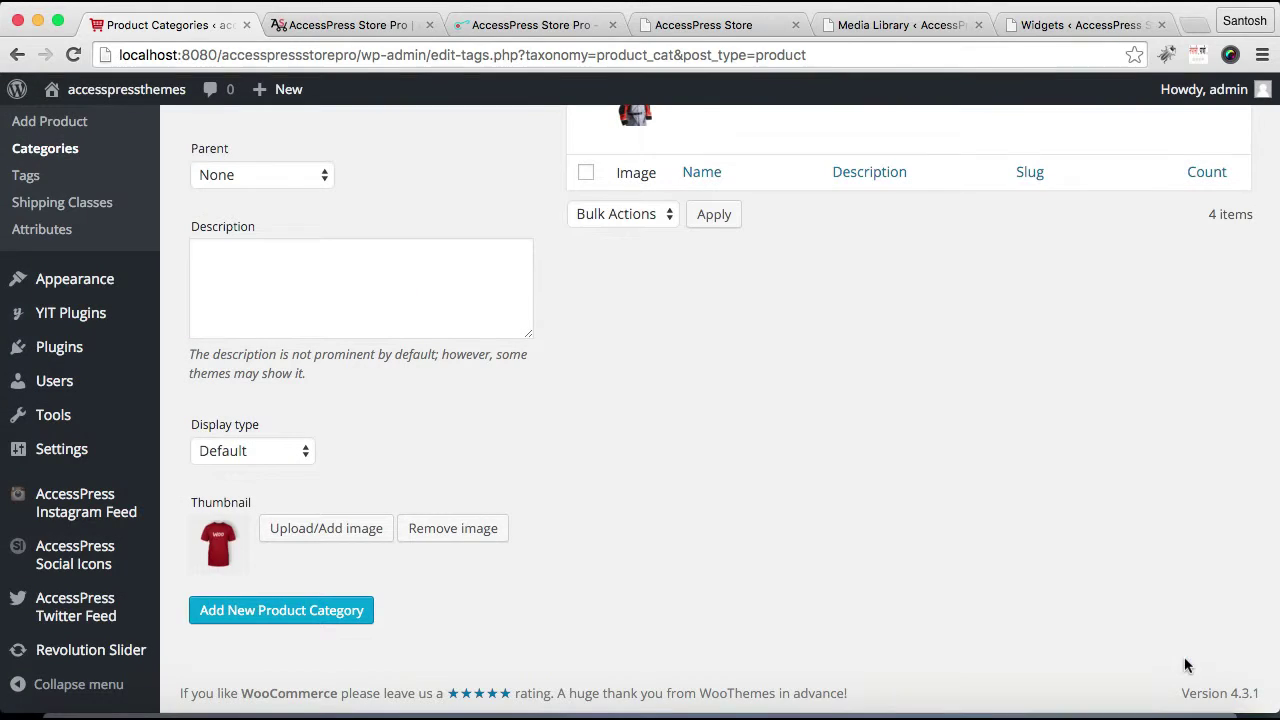
scroll(874, 390, up, 5)
scroll(883, 389, down, 5)
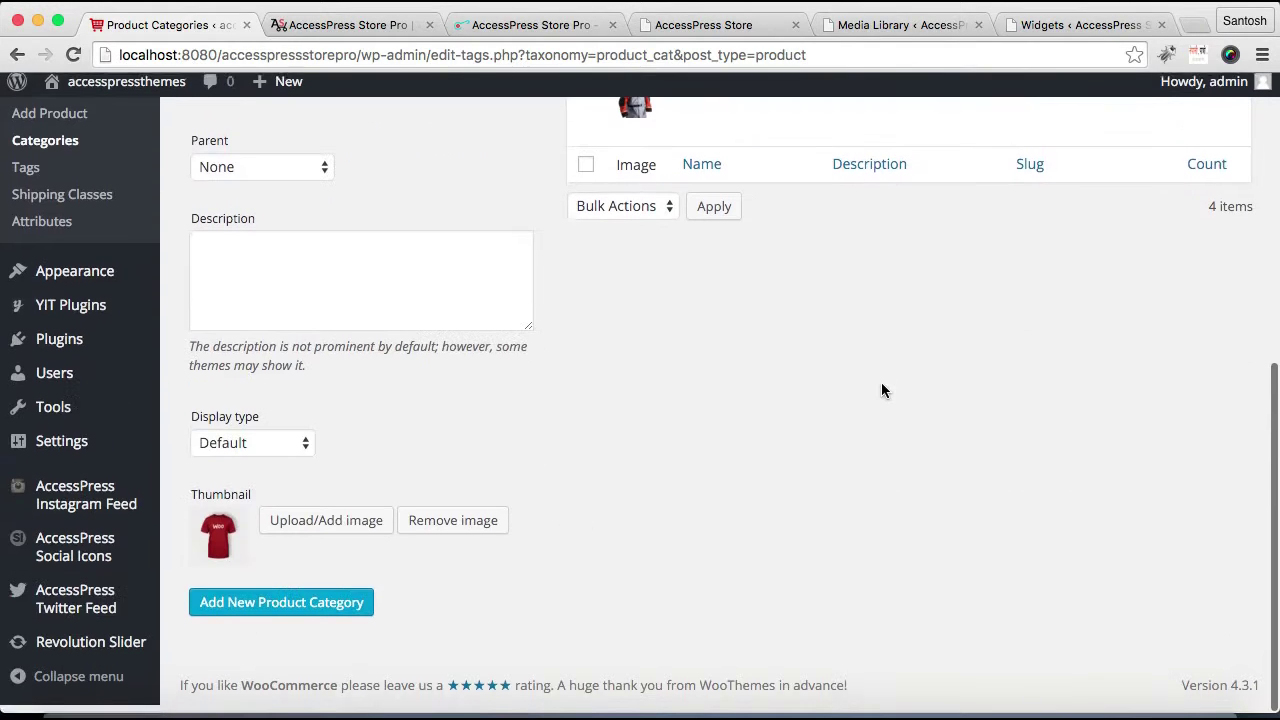
click(297, 610)
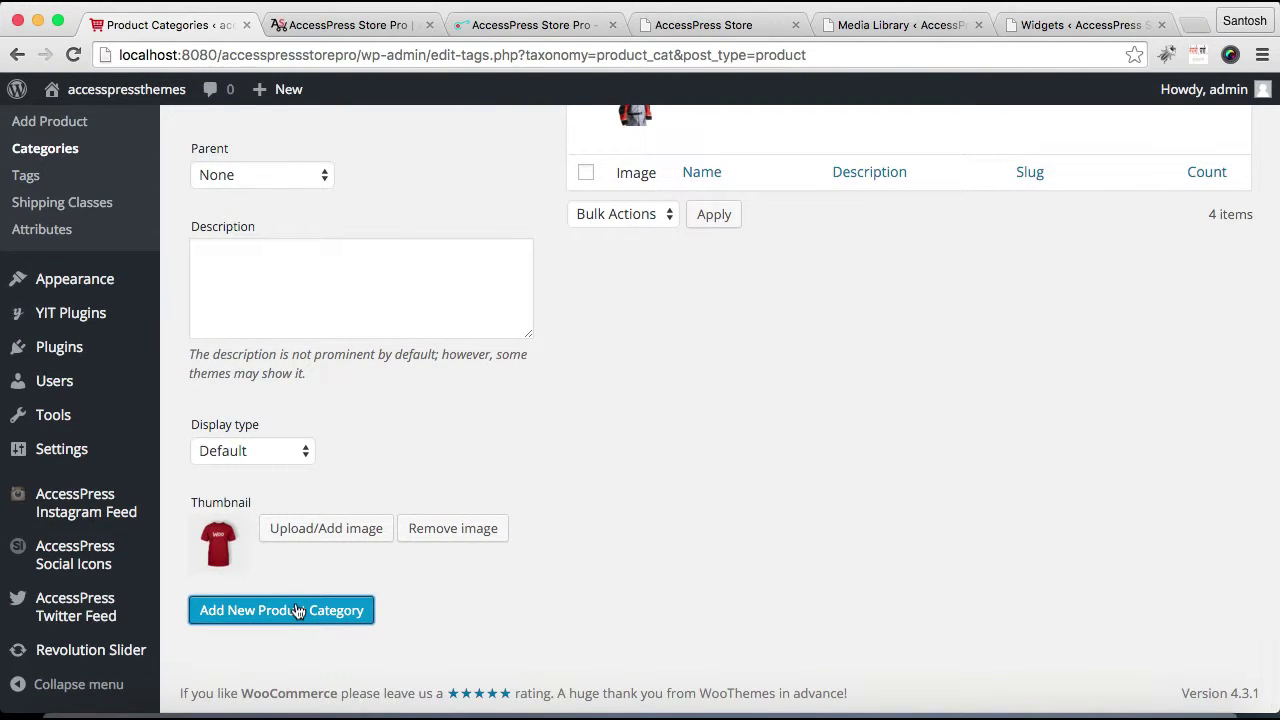
scroll(923, 397, up, 4)
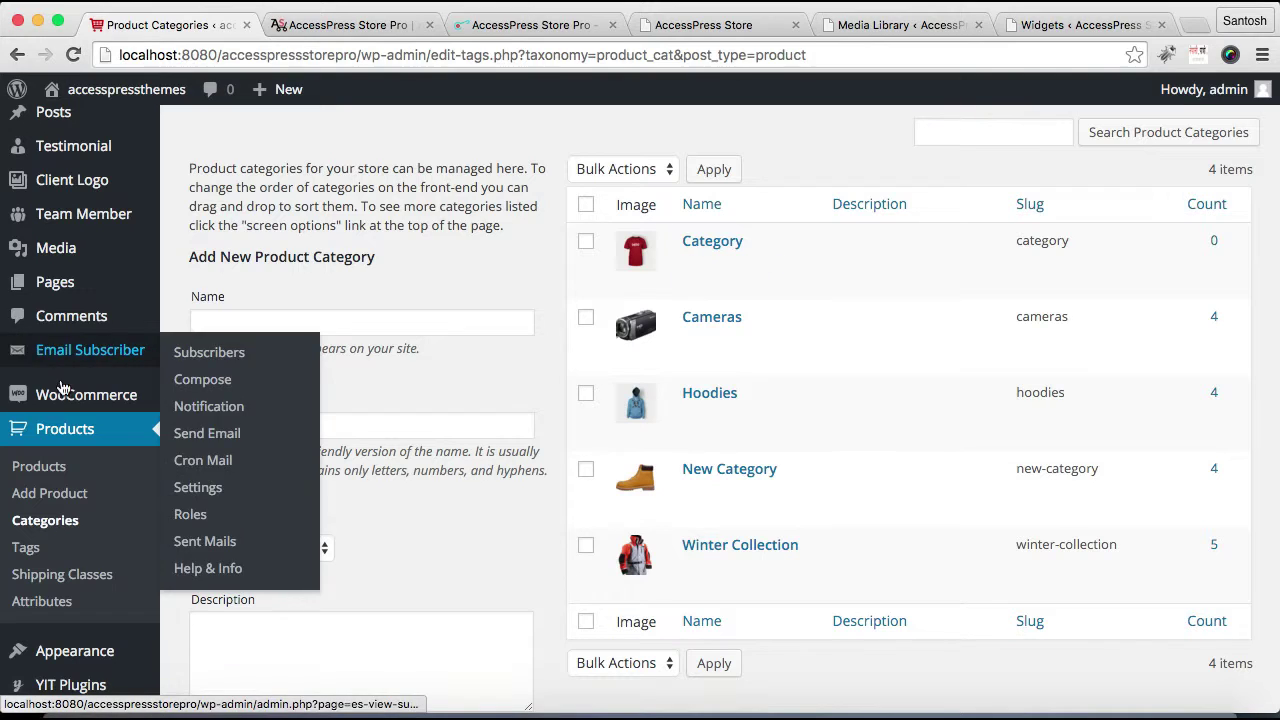
mouse_move(90, 655)
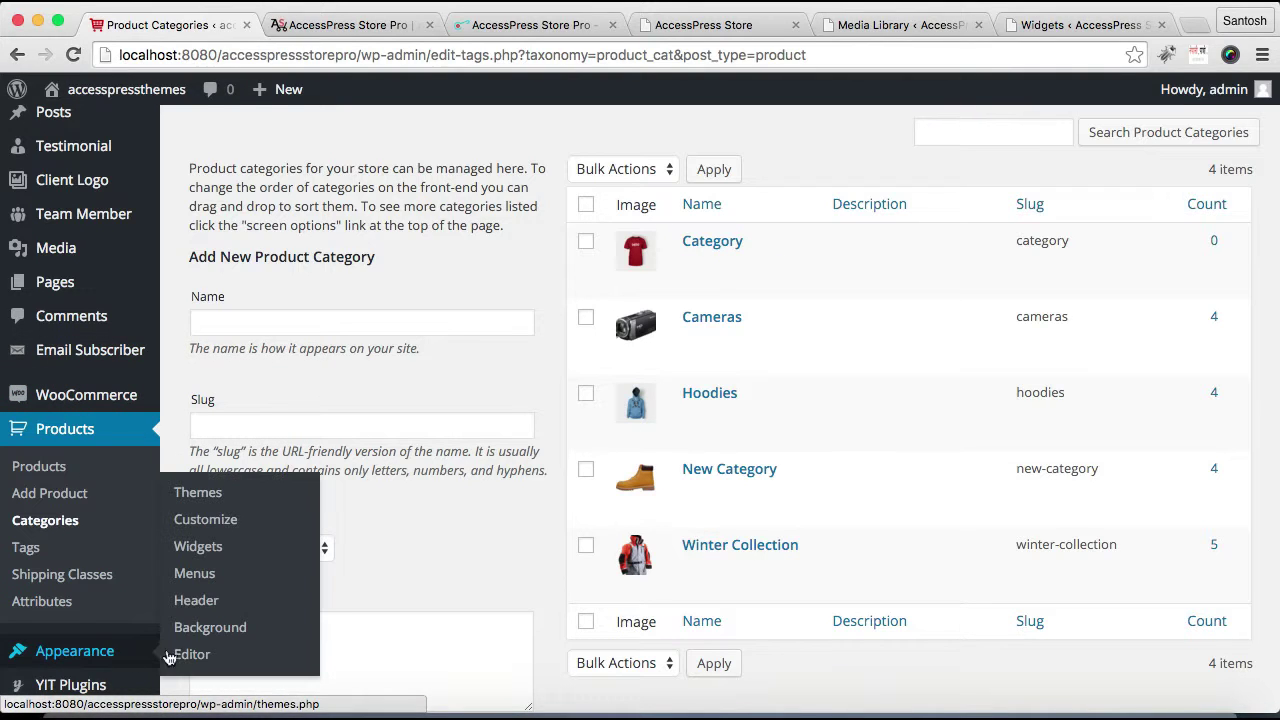
click(198, 547)
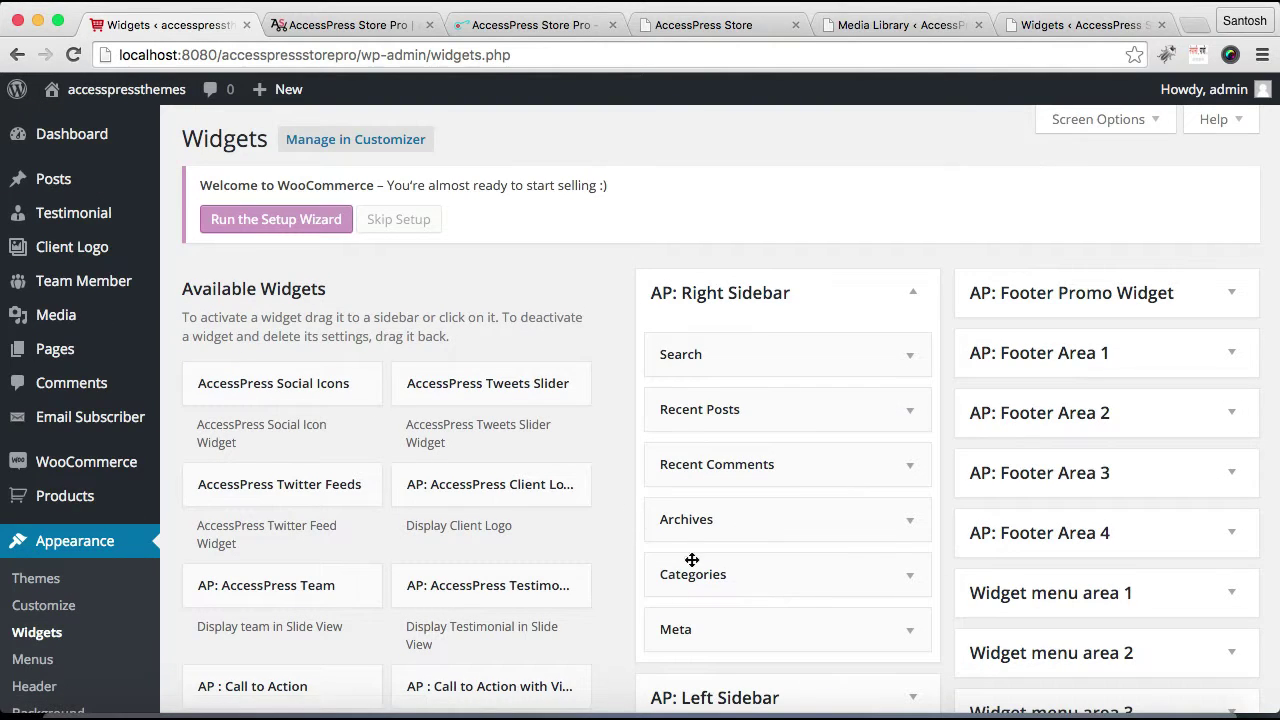
Add the AP: WooCommerce Product Slide widget to the AP: Home Main Section Widget area.
scroll(731, 571, down, 6)
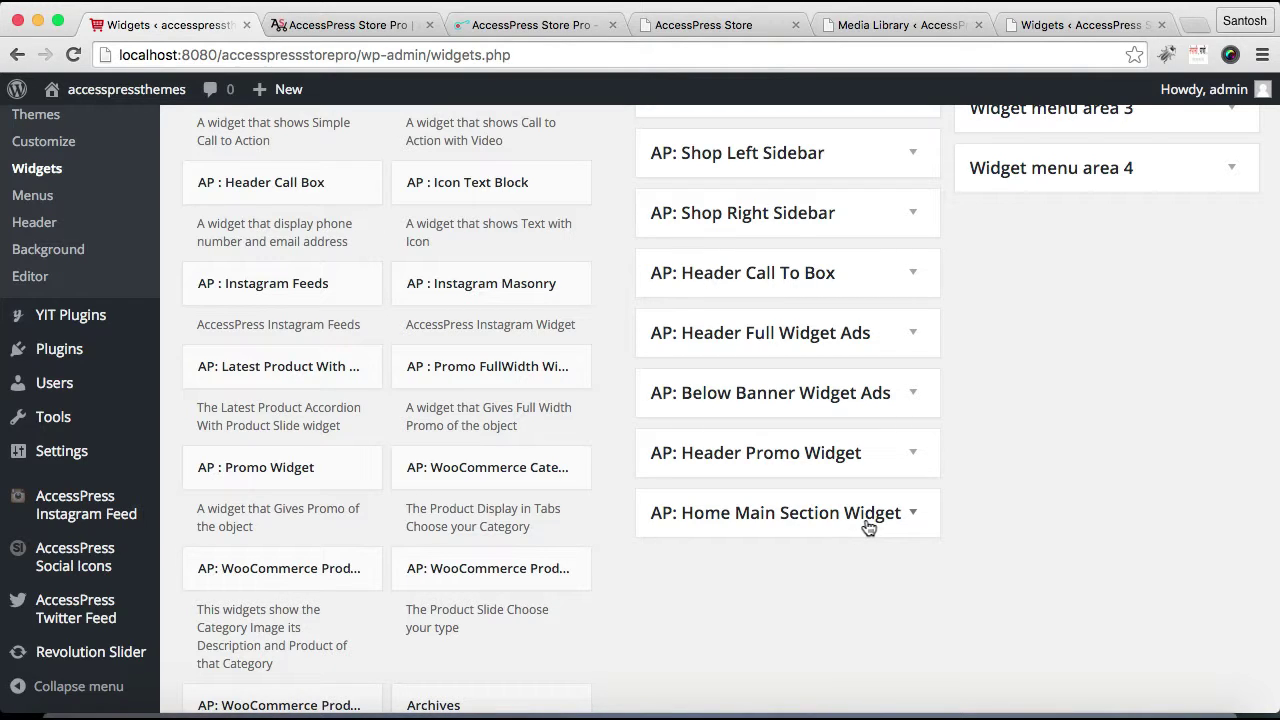
click(520, 575)
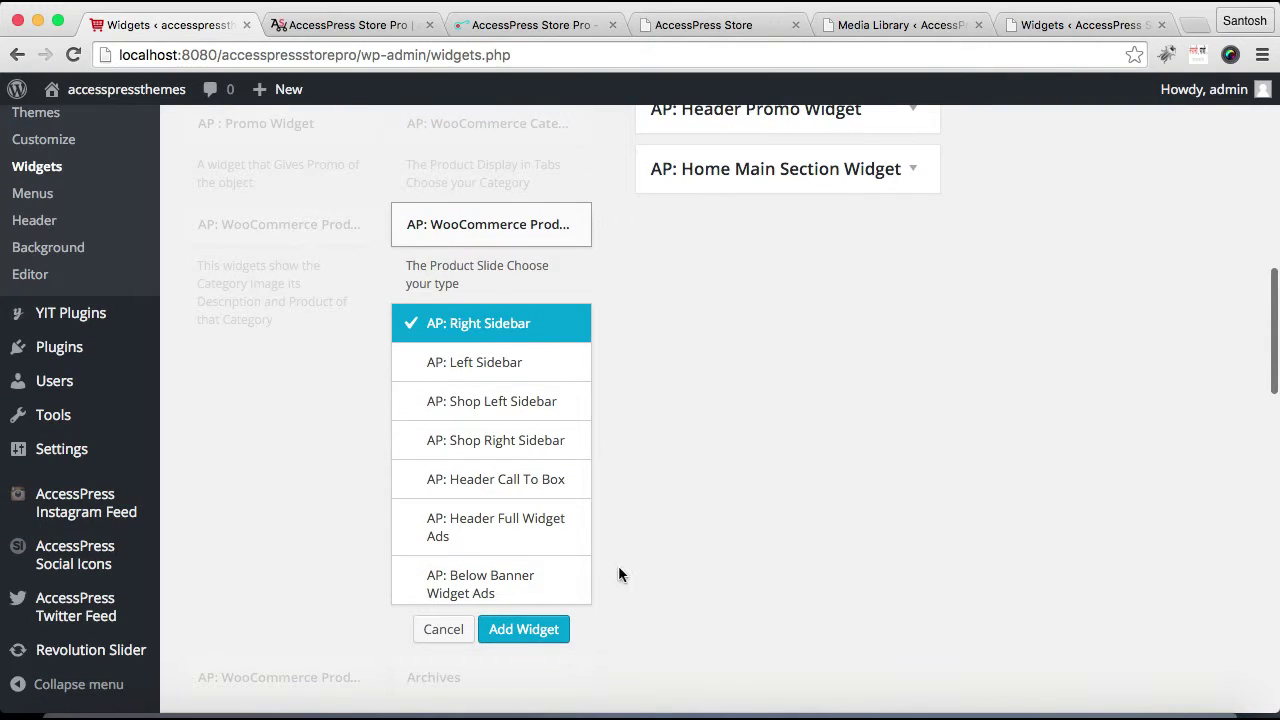
scroll(545, 564, down, 4)
scroll(545, 563, down, 1)
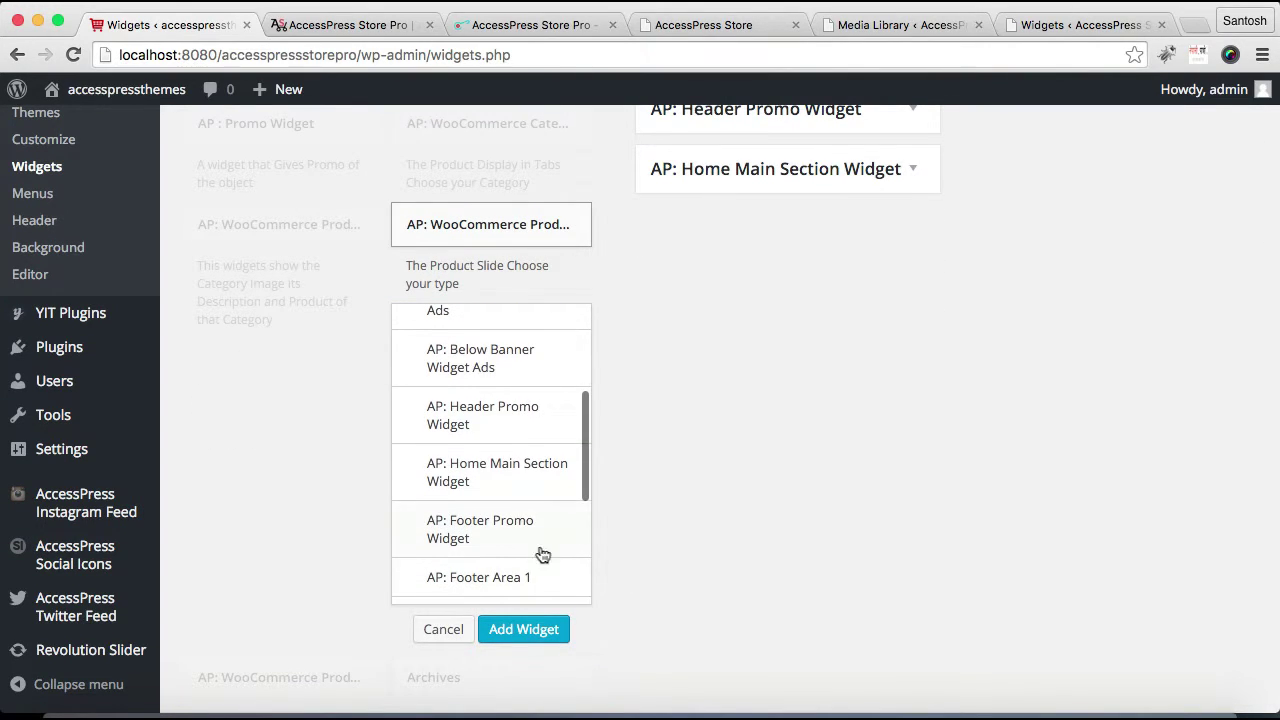
click(518, 482)
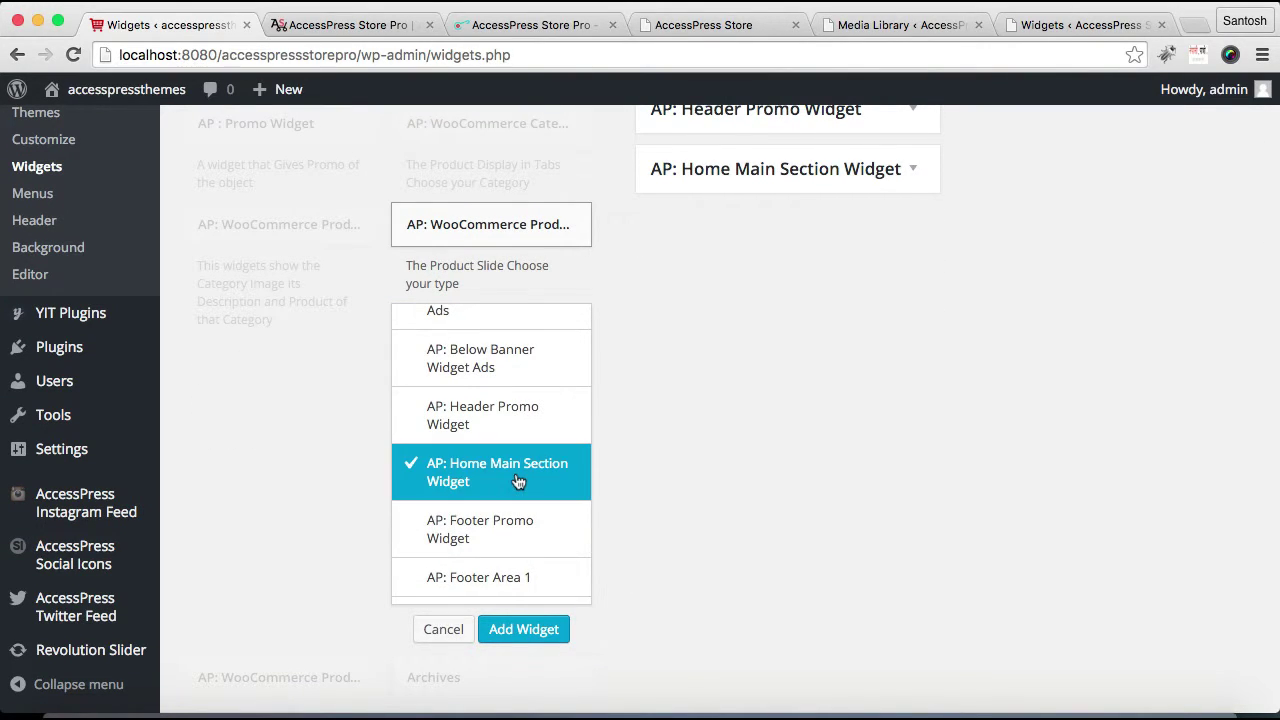
click(536, 632)
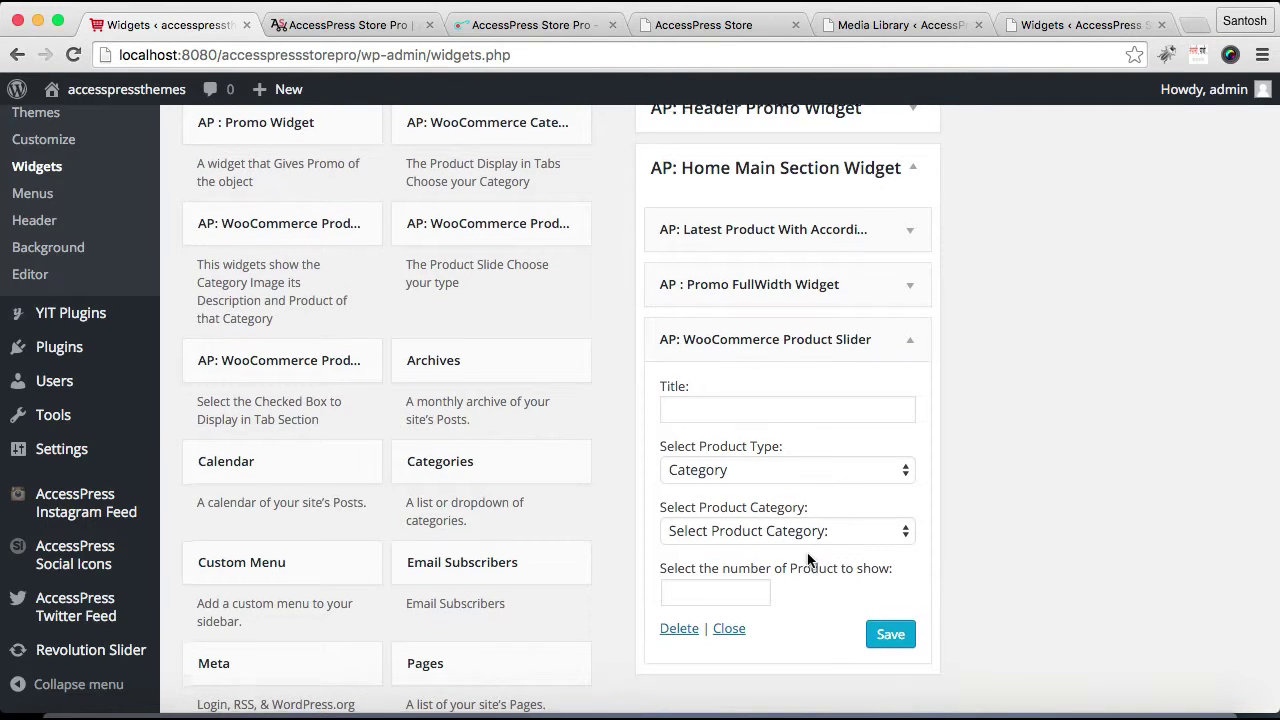
Set the slider widget's title to 'New arrival'.
scroll(805, 500, down, 2)
click(791, 336)
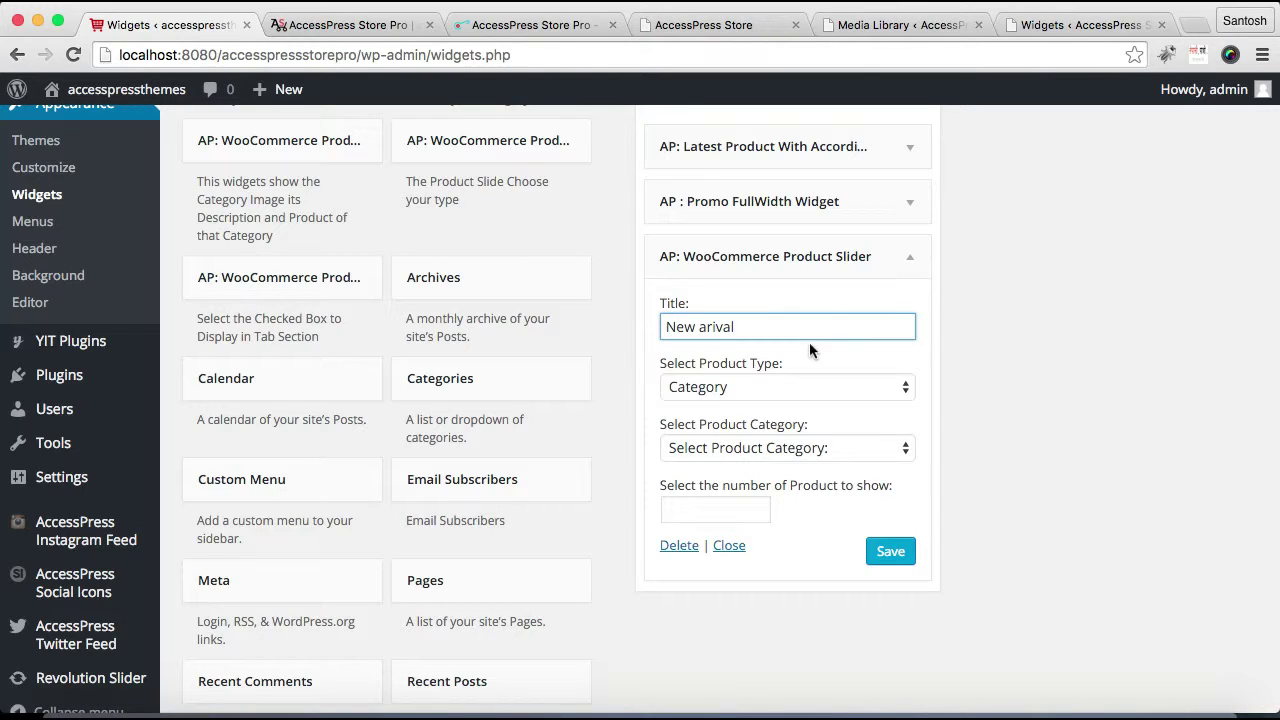
click(716, 327)
text(r)
key(BackSpace)
click(716, 327)
text(i)
Set product type Category, category New Category, 4 products, and save the slider widget.
click(855, 385)
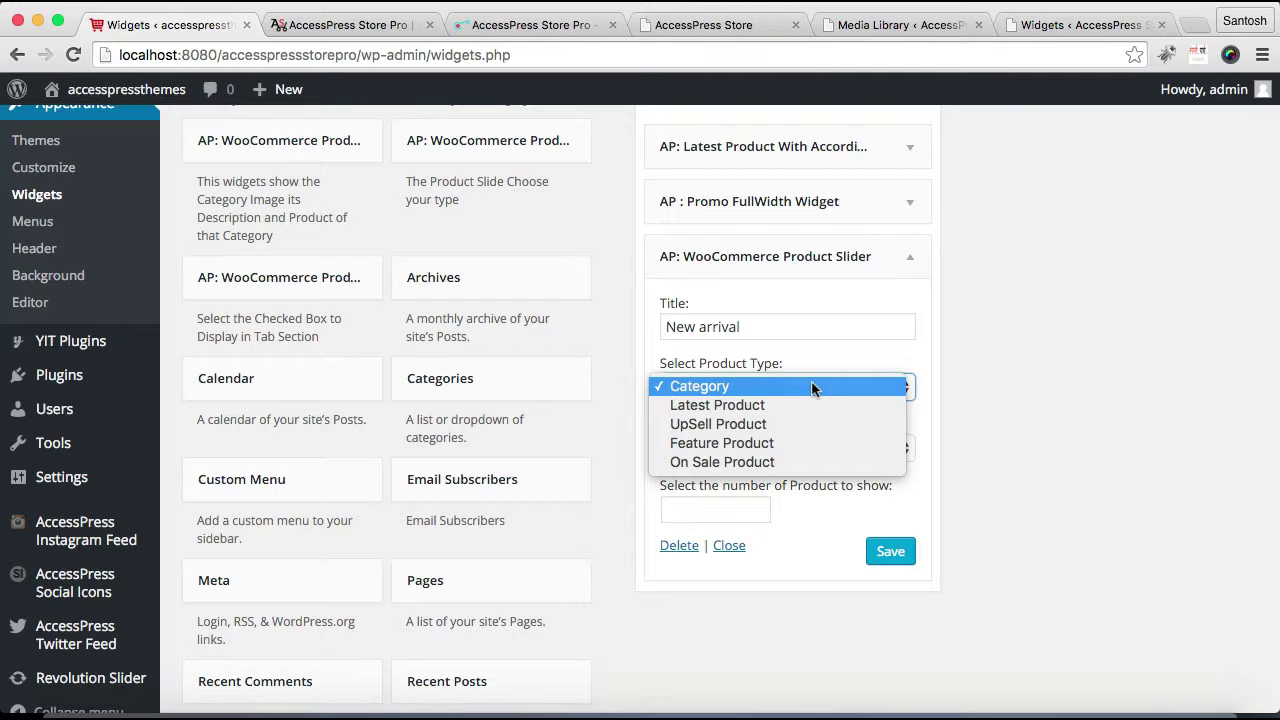
click(749, 390)
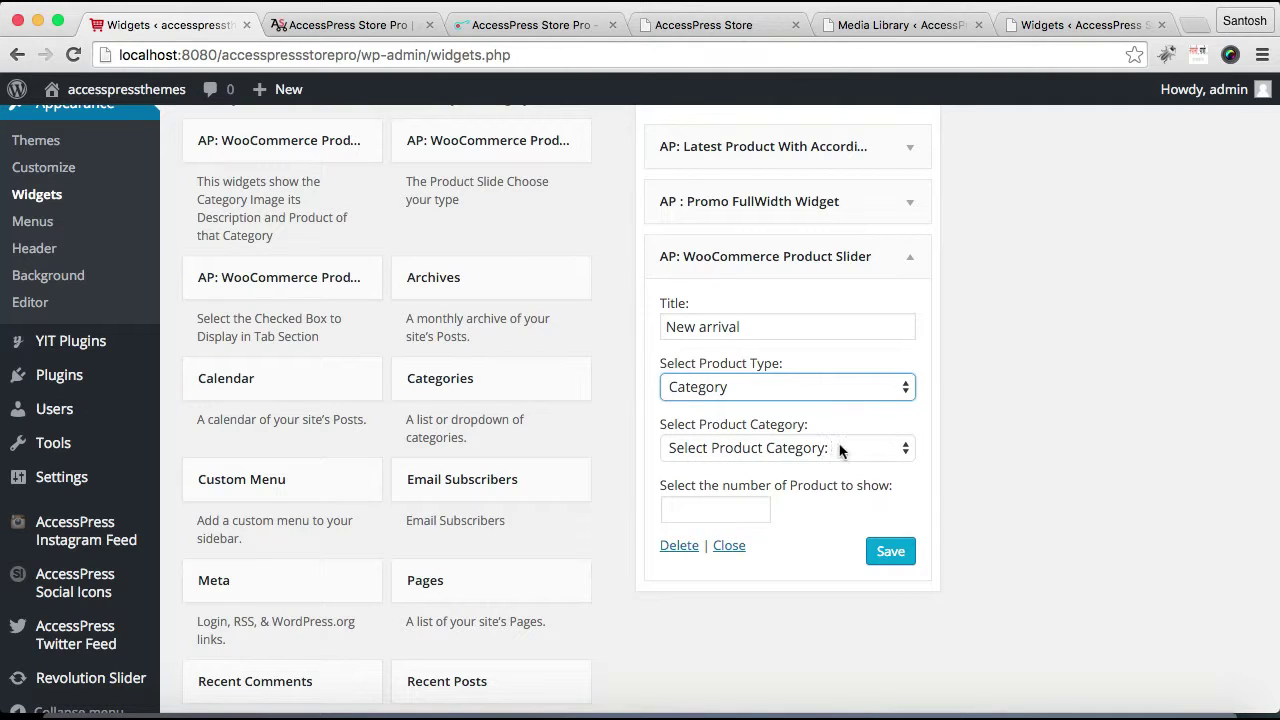
click(866, 448)
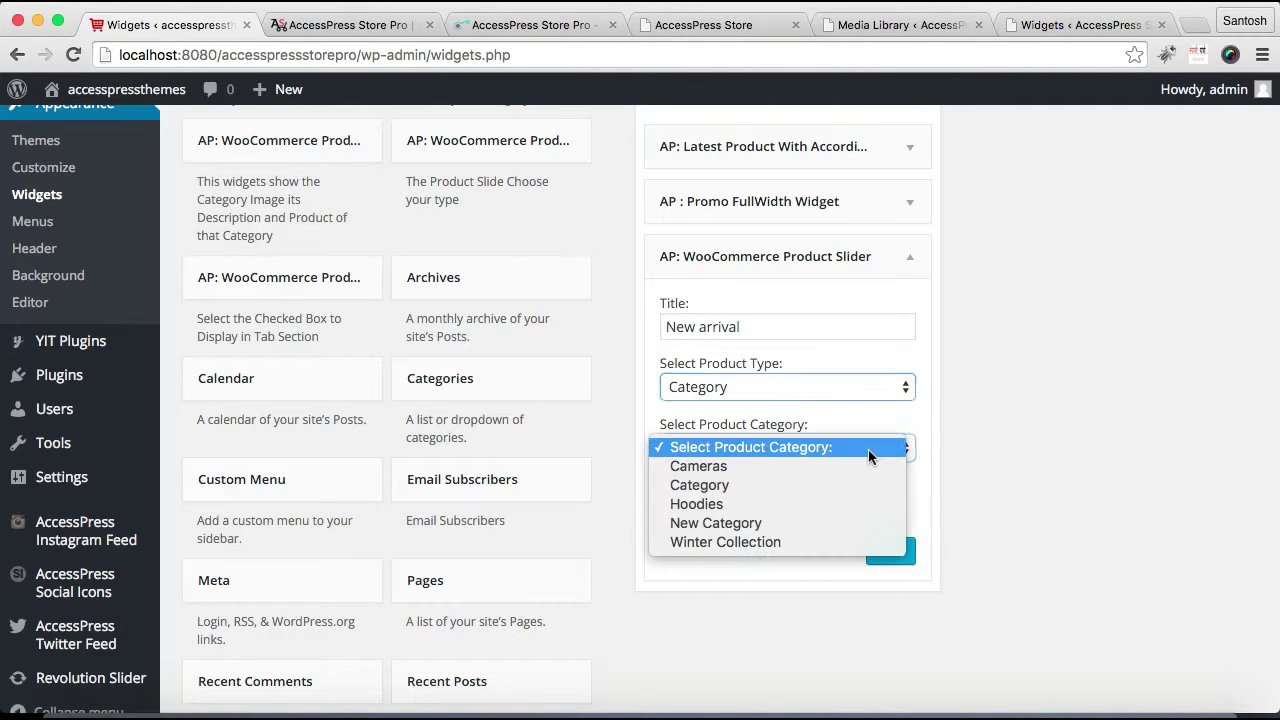
click(748, 526)
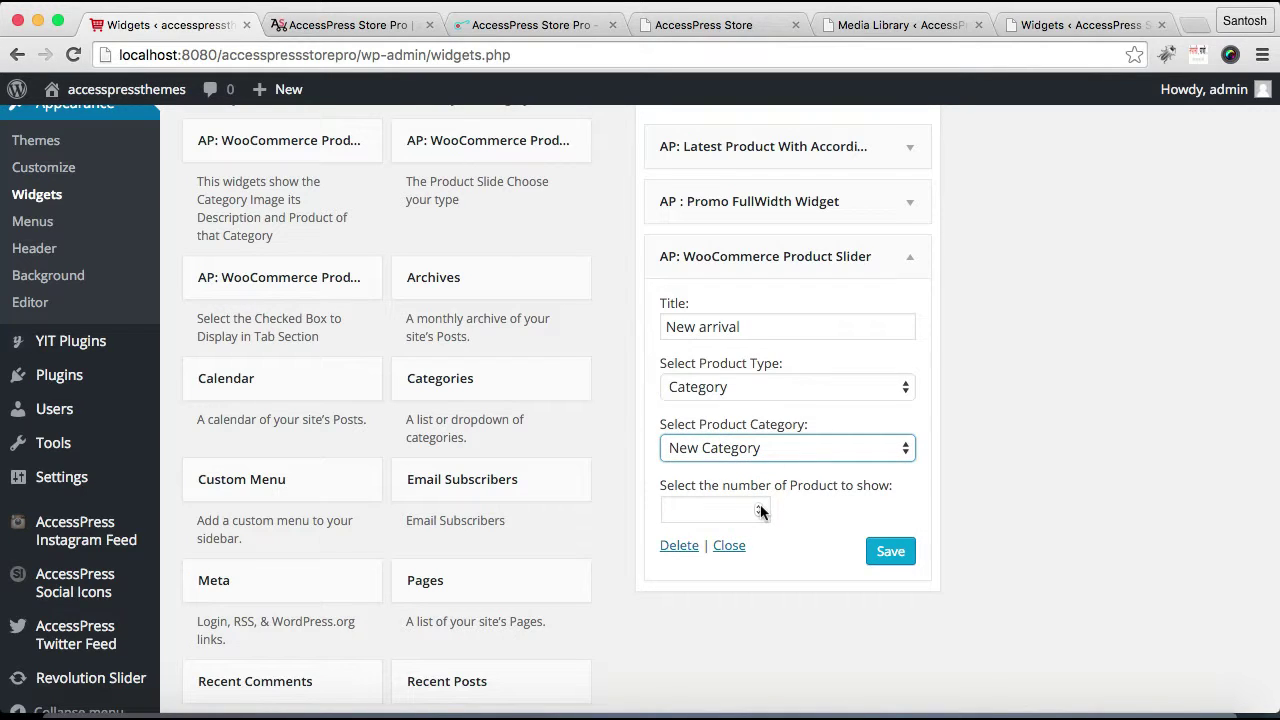
click(760, 511)
text(4)
click(886, 558)
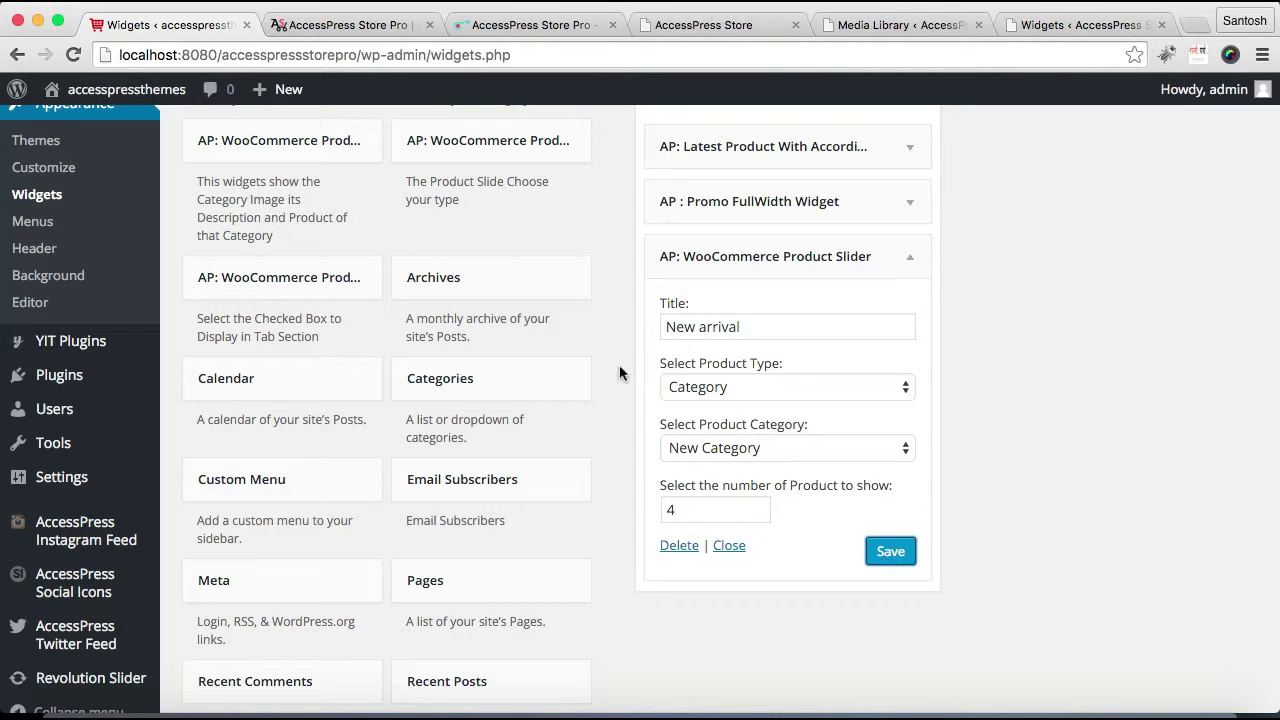
Open the storefront via Visit Site in a new browser tab.
mouse_move(130, 92)
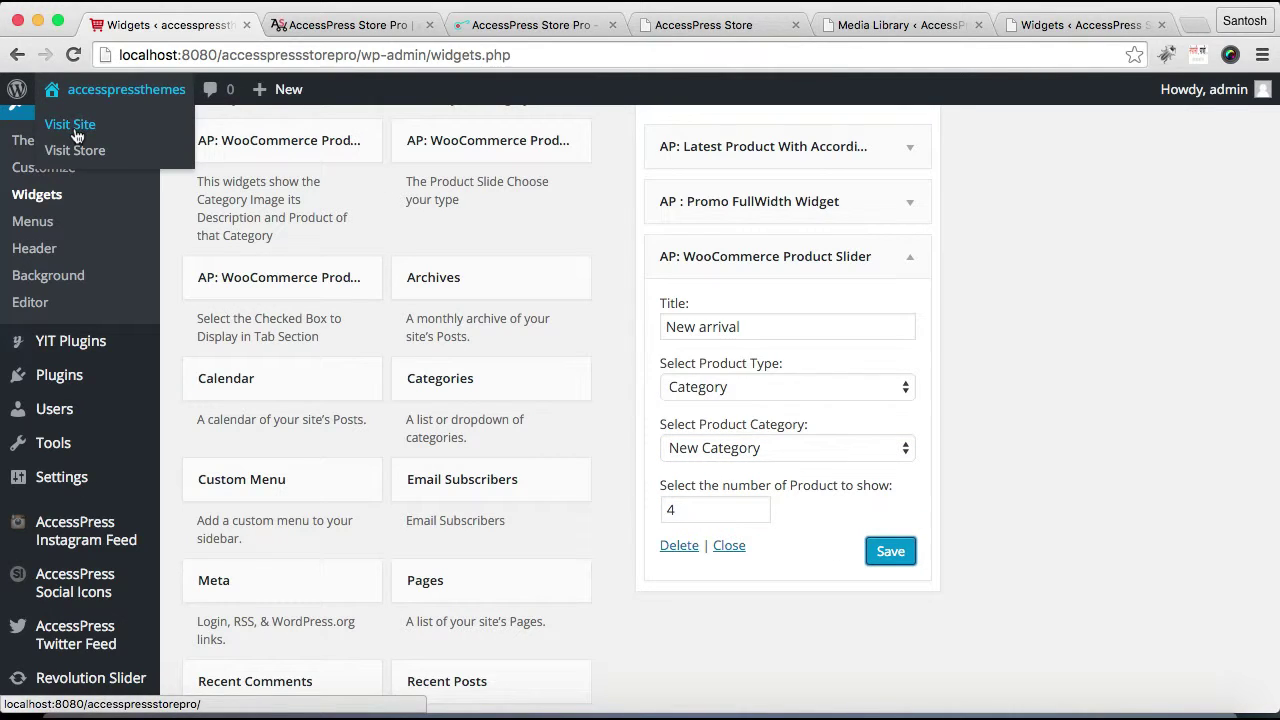
right_click(72, 125)
click(150, 137)
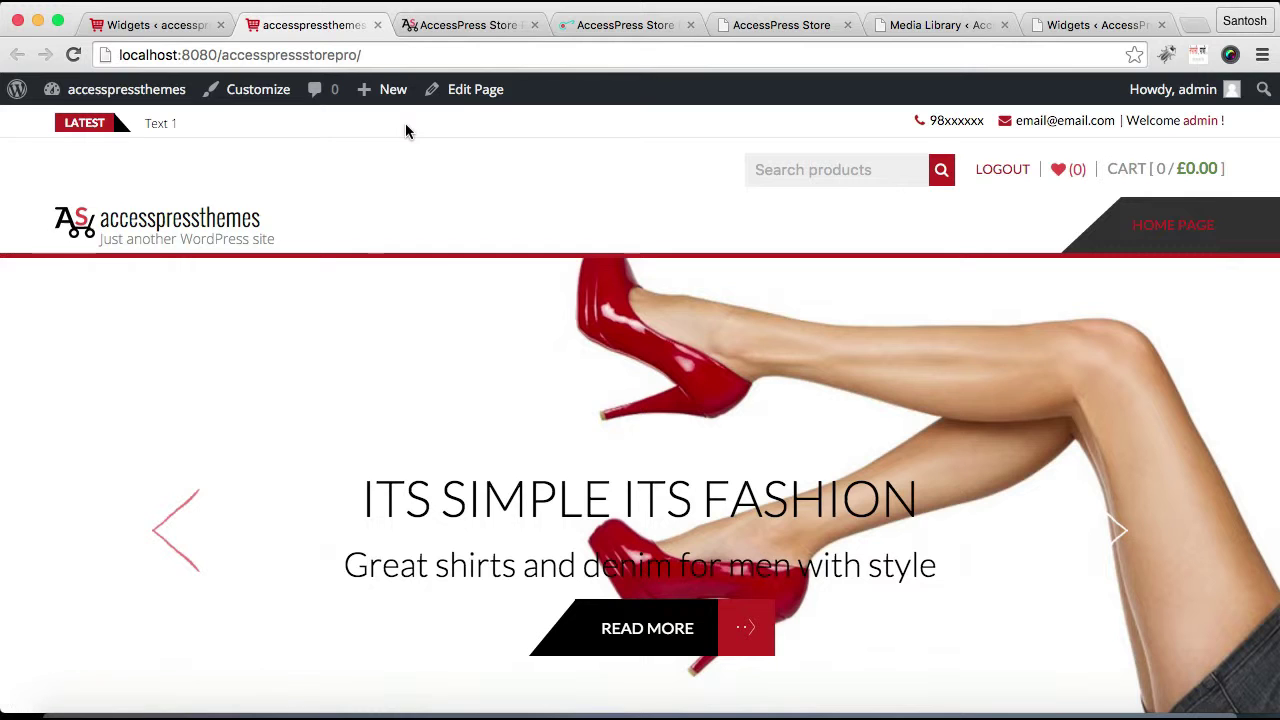
Check the home page New Arrival slider's four shoes, then return to the Widgets tab.
scroll(588, 410, down, 15)
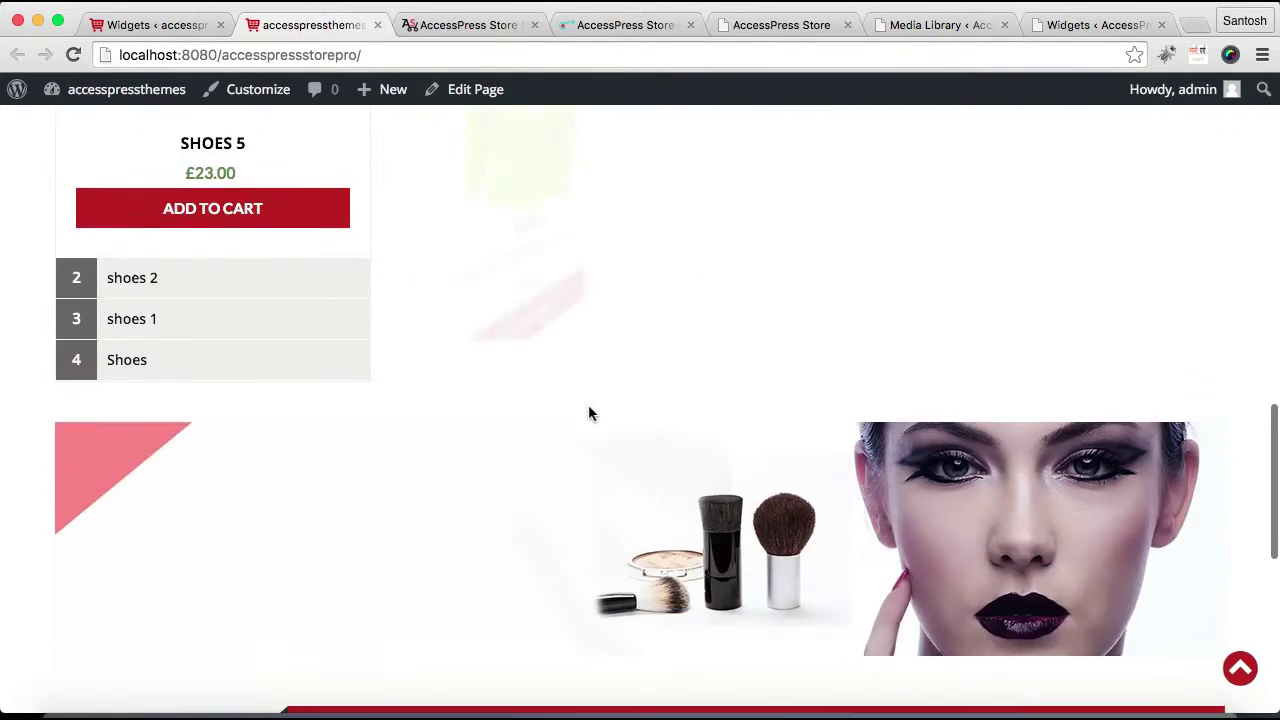
scroll(591, 415, down, 3)
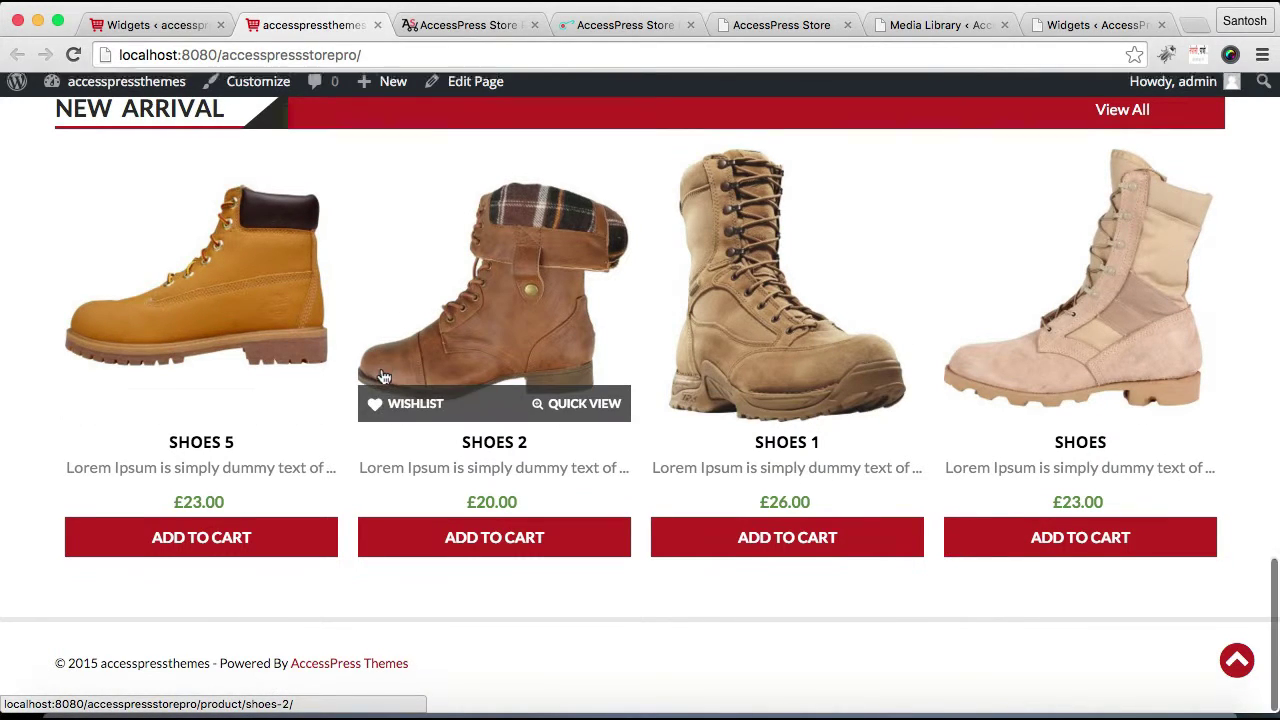
scroll(383, 377, up, 5)
scroll(383, 377, down, 5)
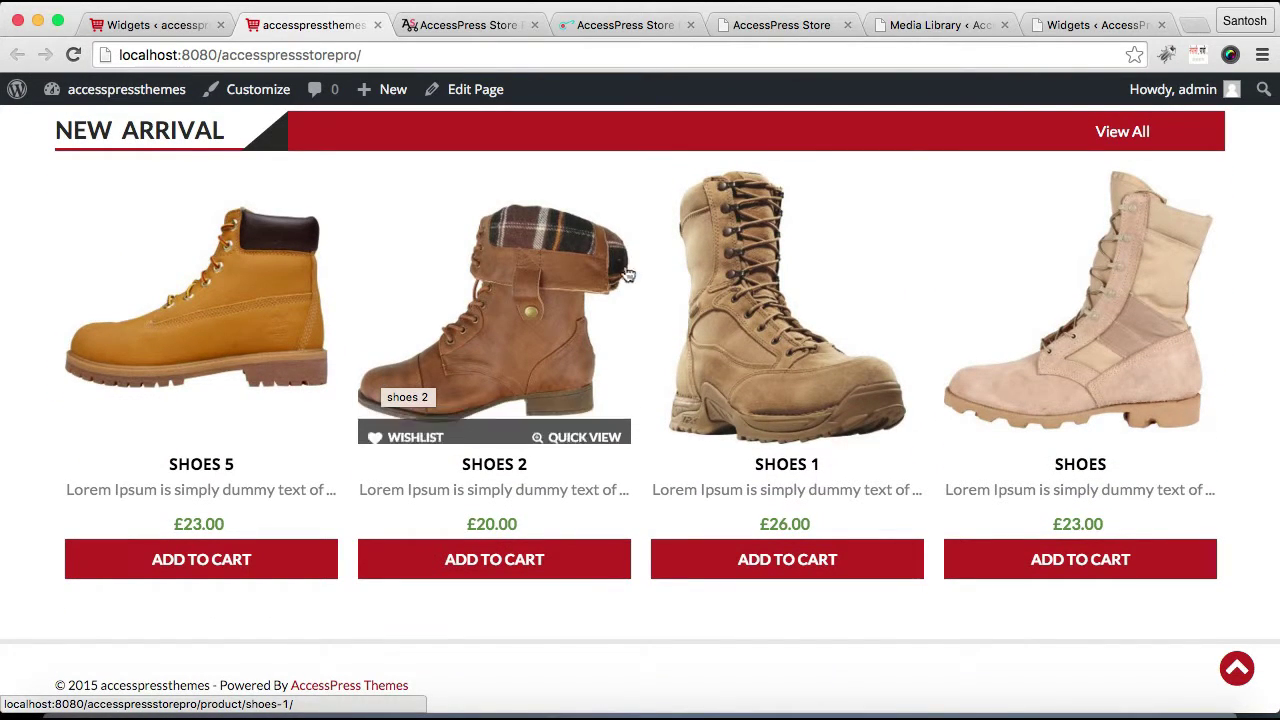
click(136, 26)
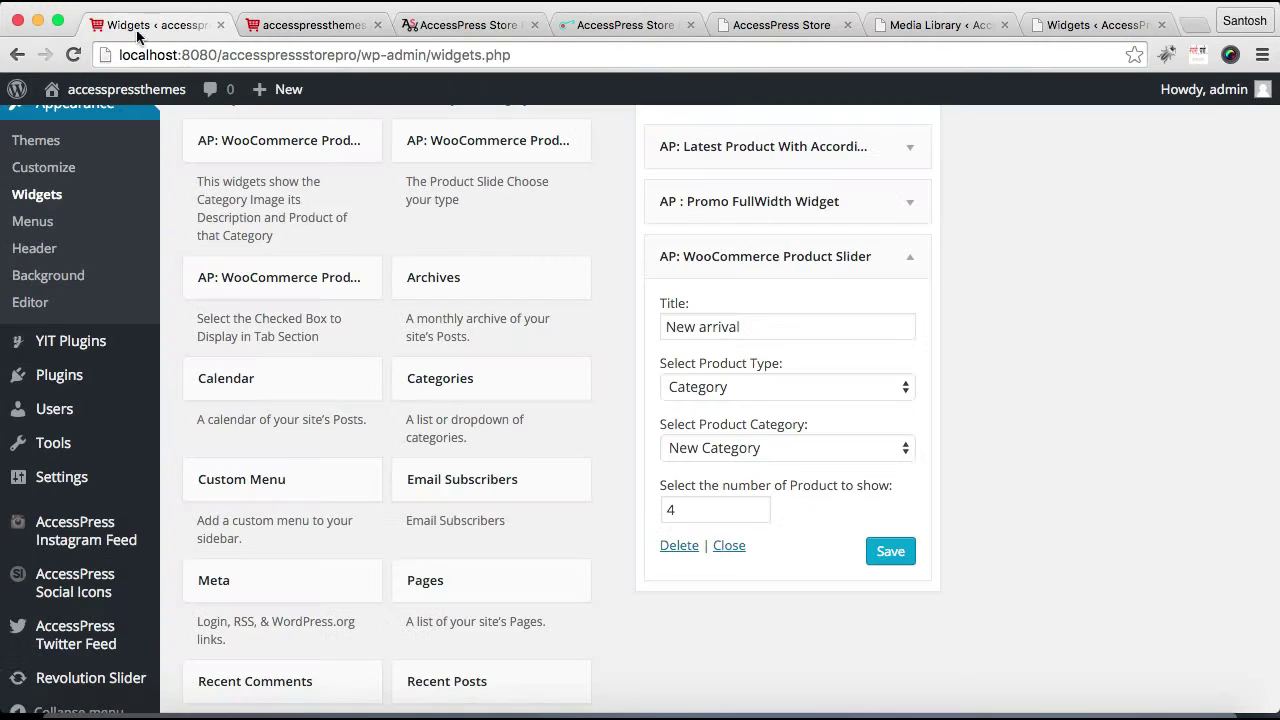
Collapse the Product Slider form and drag the AP: WooCommerce Category widget into Home Main Section.
click(729, 547)
scroll(832, 362, up, 3)
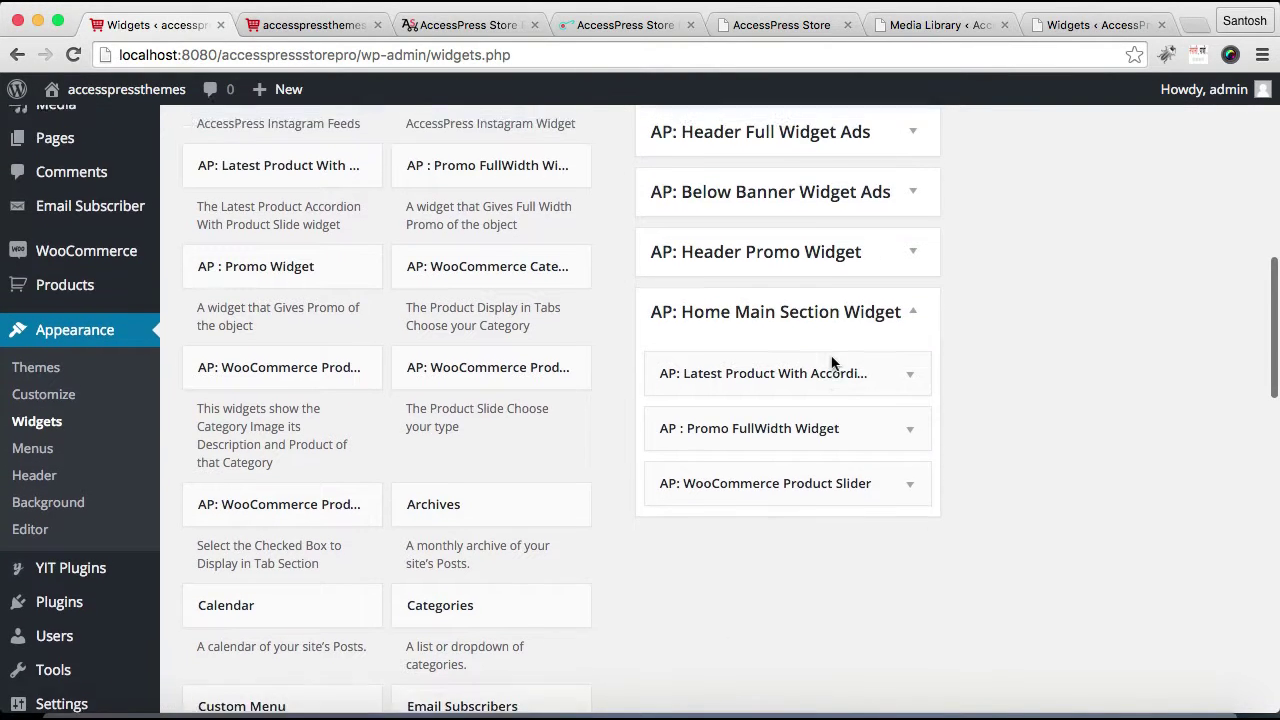
scroll(832, 362, down, 1)
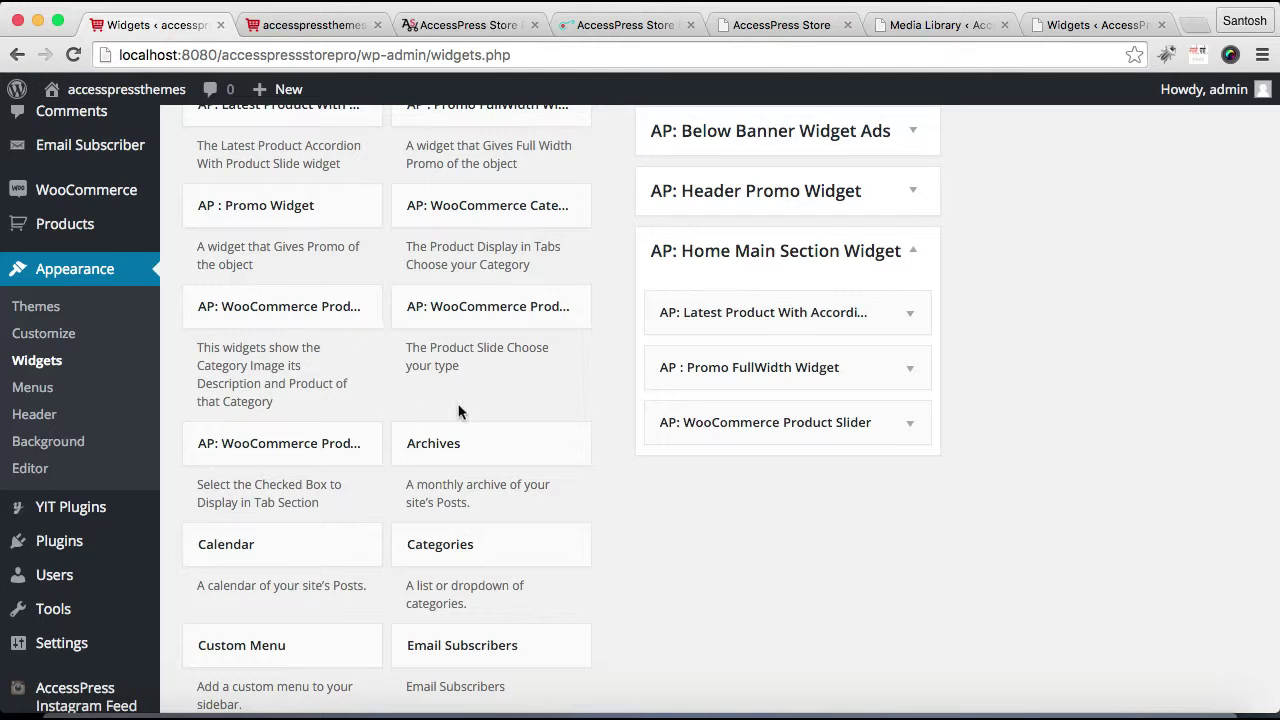
scroll(459, 411, up, 2)
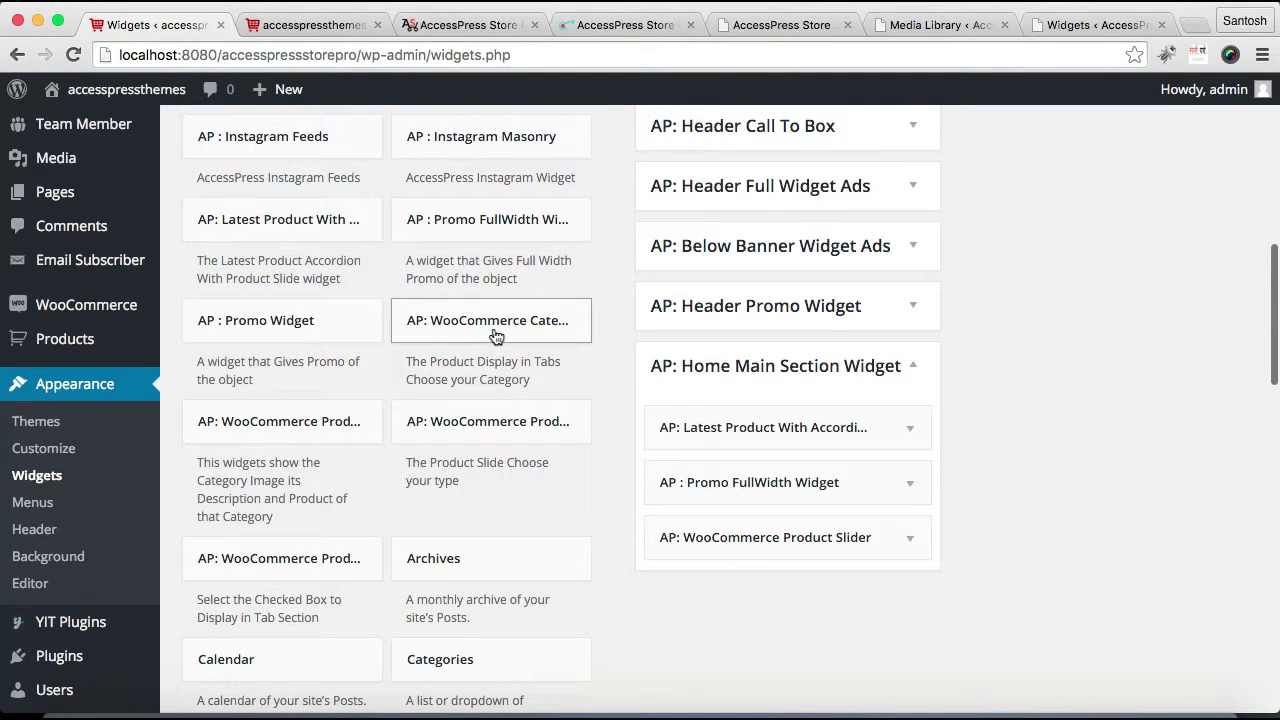
drag(495, 335, 768, 603)
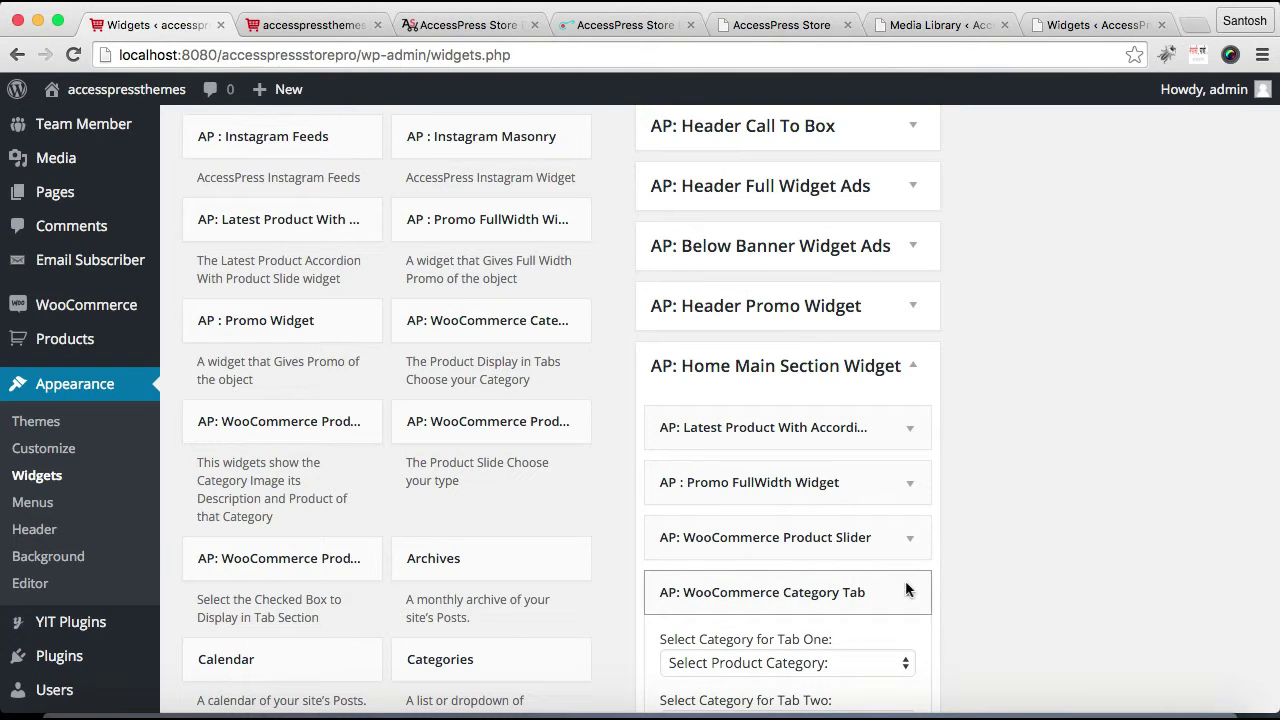
scroll(907, 590, down, 5)
scroll(907, 590, up, 2)
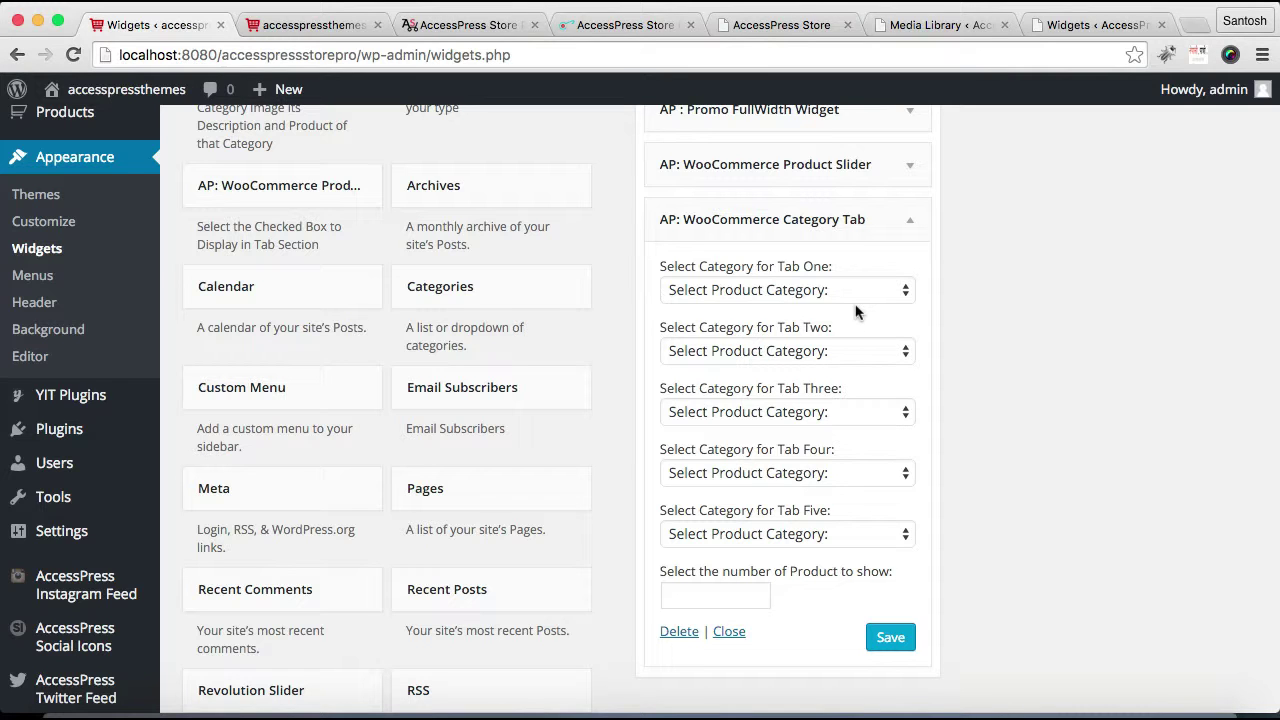
Compare the demo store's T-Shirts and Men's Clothing category tabs, then return to the Widgets admin.
click(483, 28)
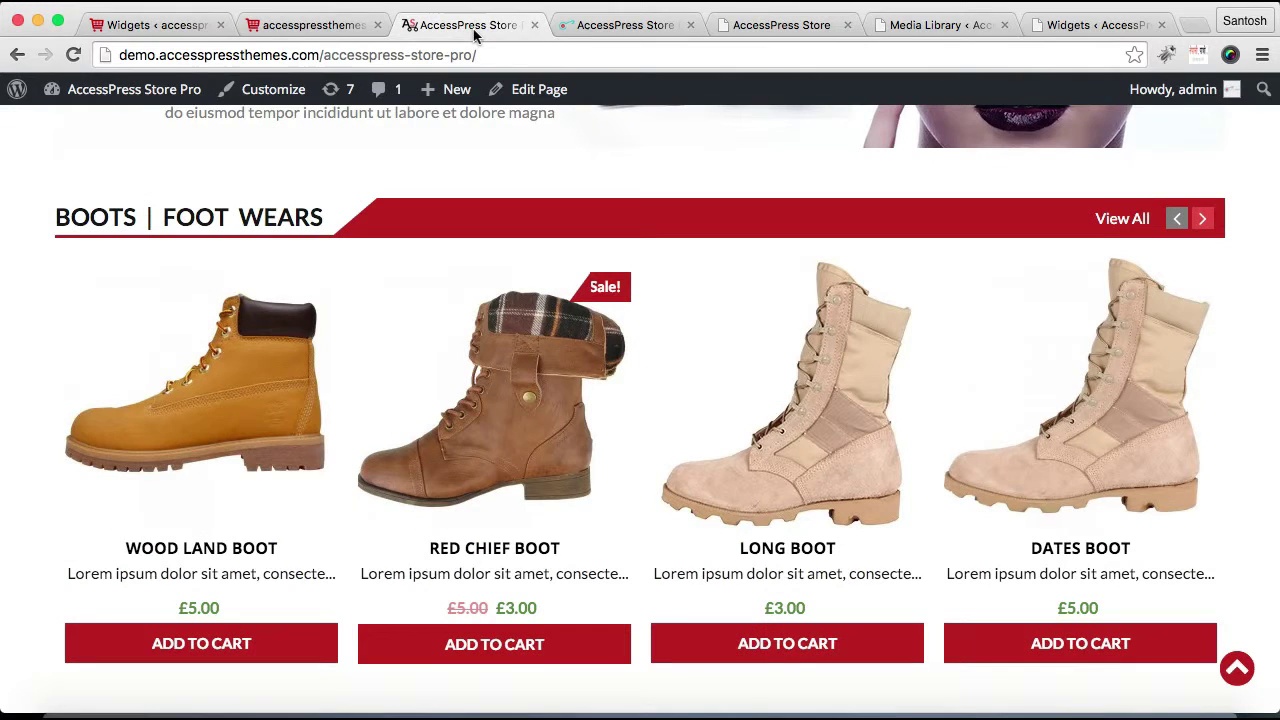
scroll(486, 210, down, 5)
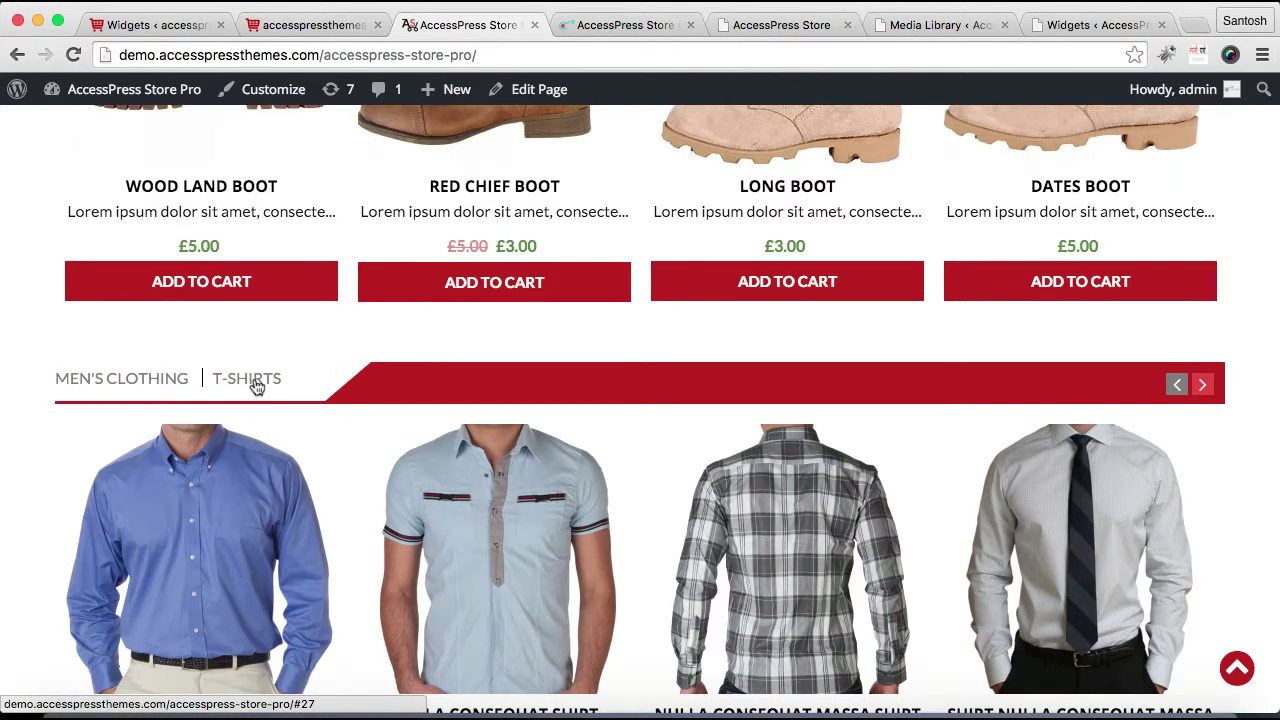
click(257, 381)
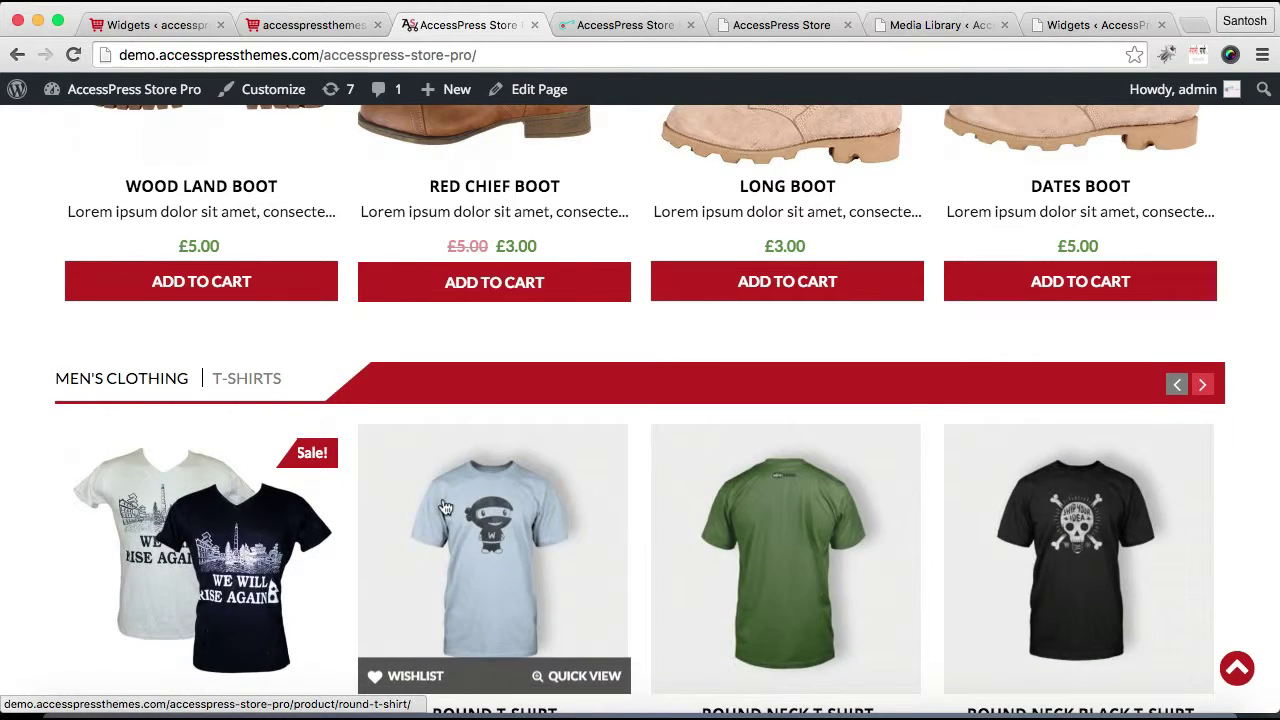
scroll(445, 505, down, 3)
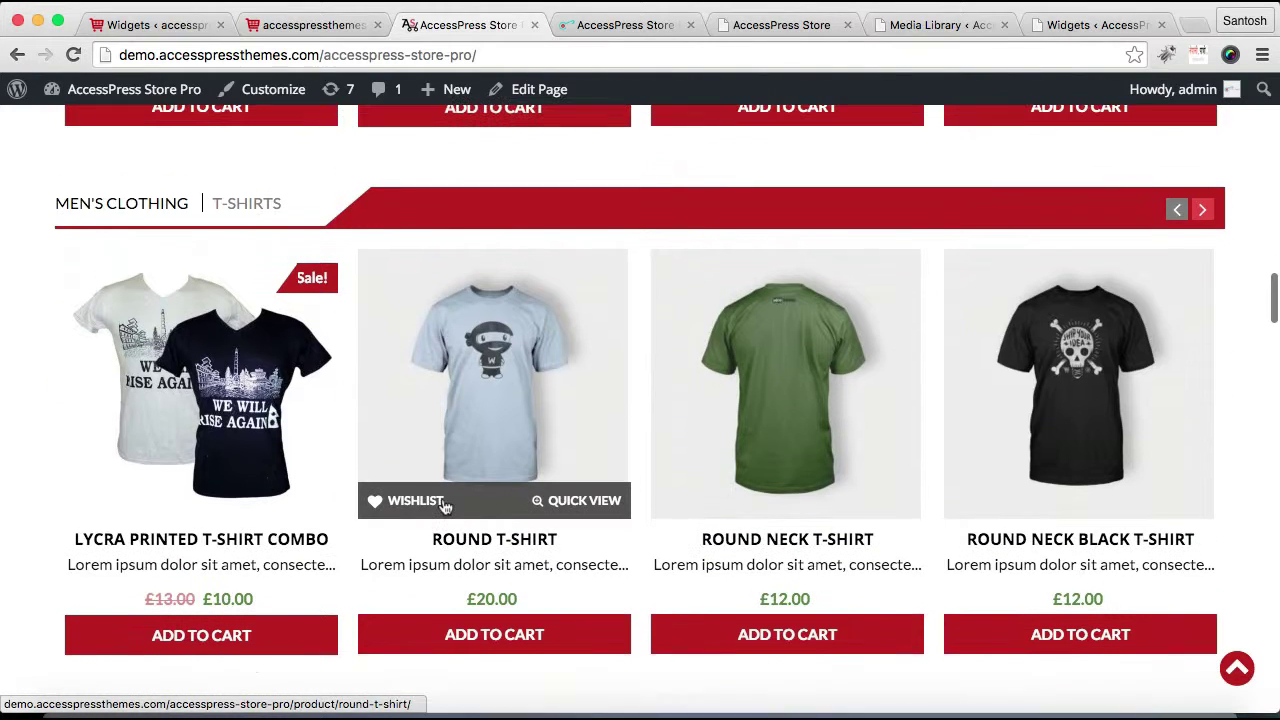
click(157, 218)
click(228, 208)
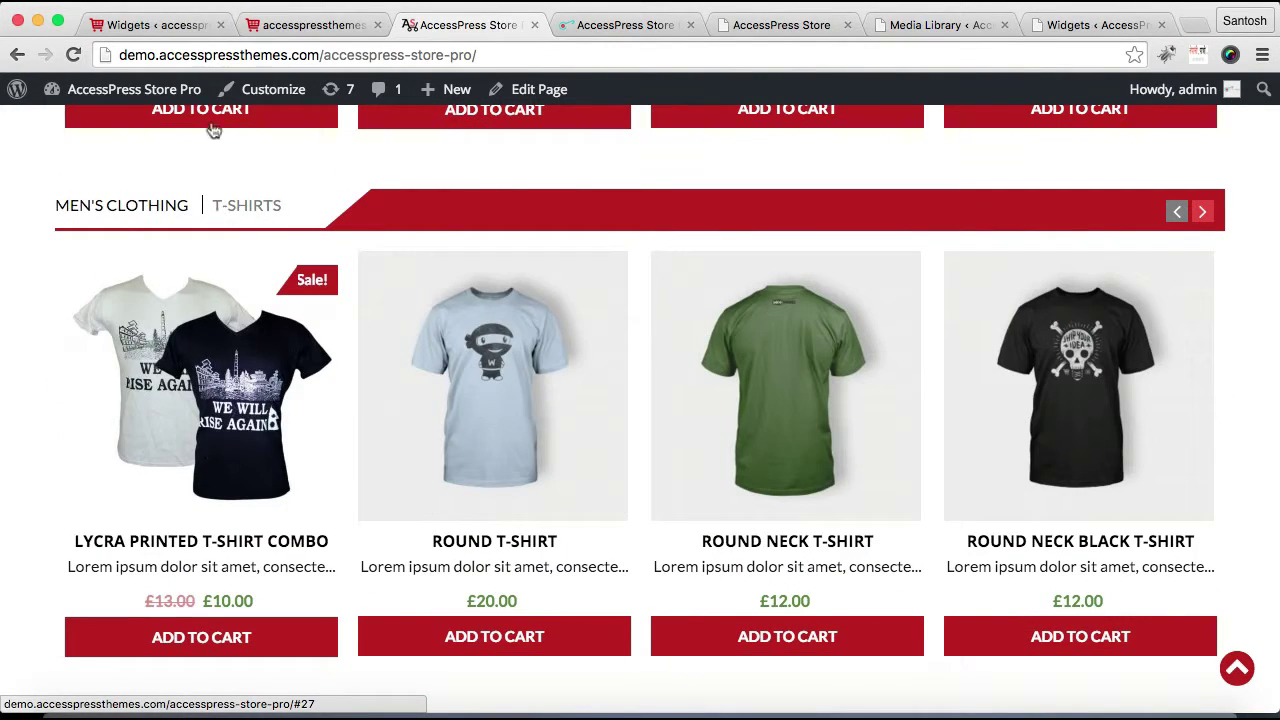
click(308, 33)
click(200, 28)
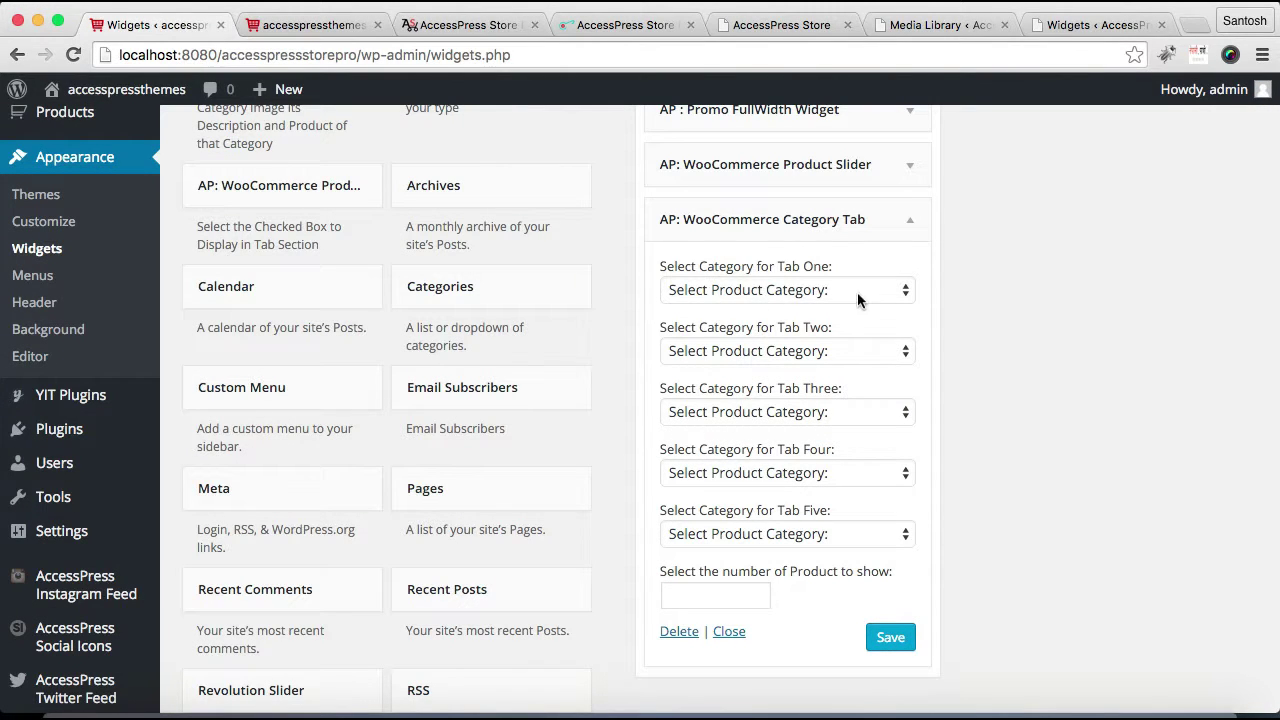
Set tabs one to four to Cameras, Hoodies, New Category and Winter Collection.
click(882, 289)
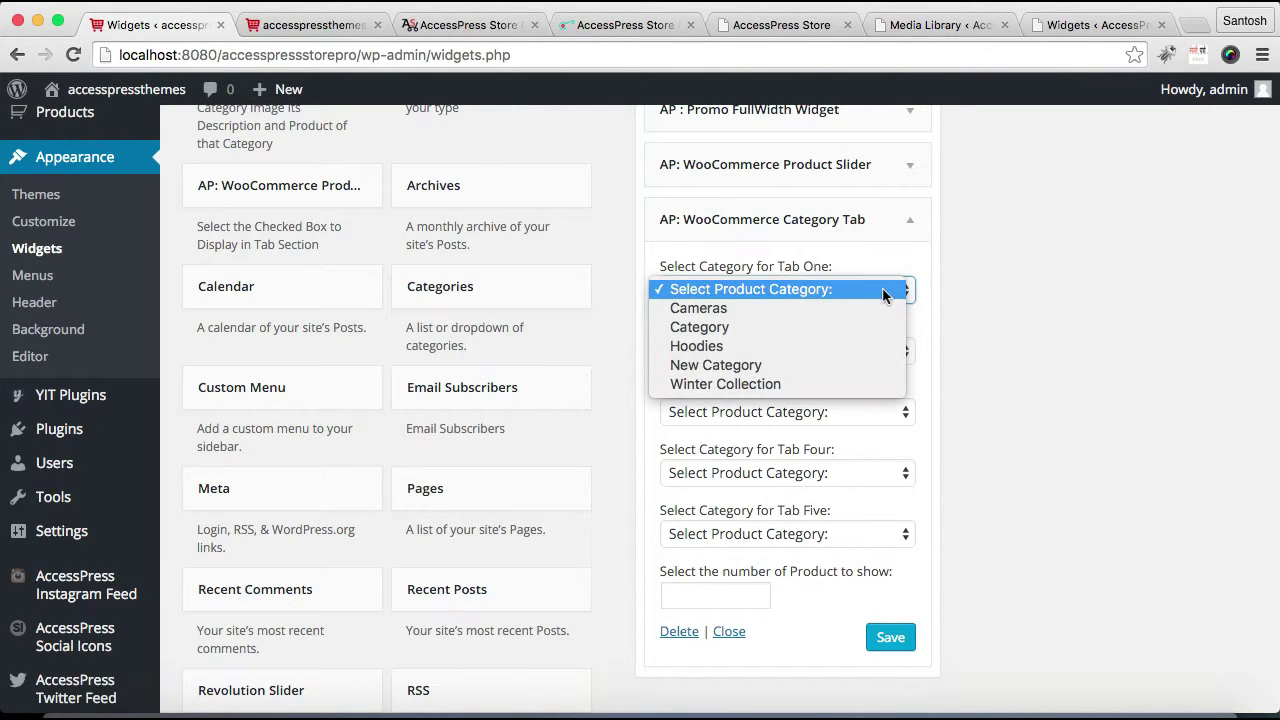
click(827, 309)
click(888, 348)
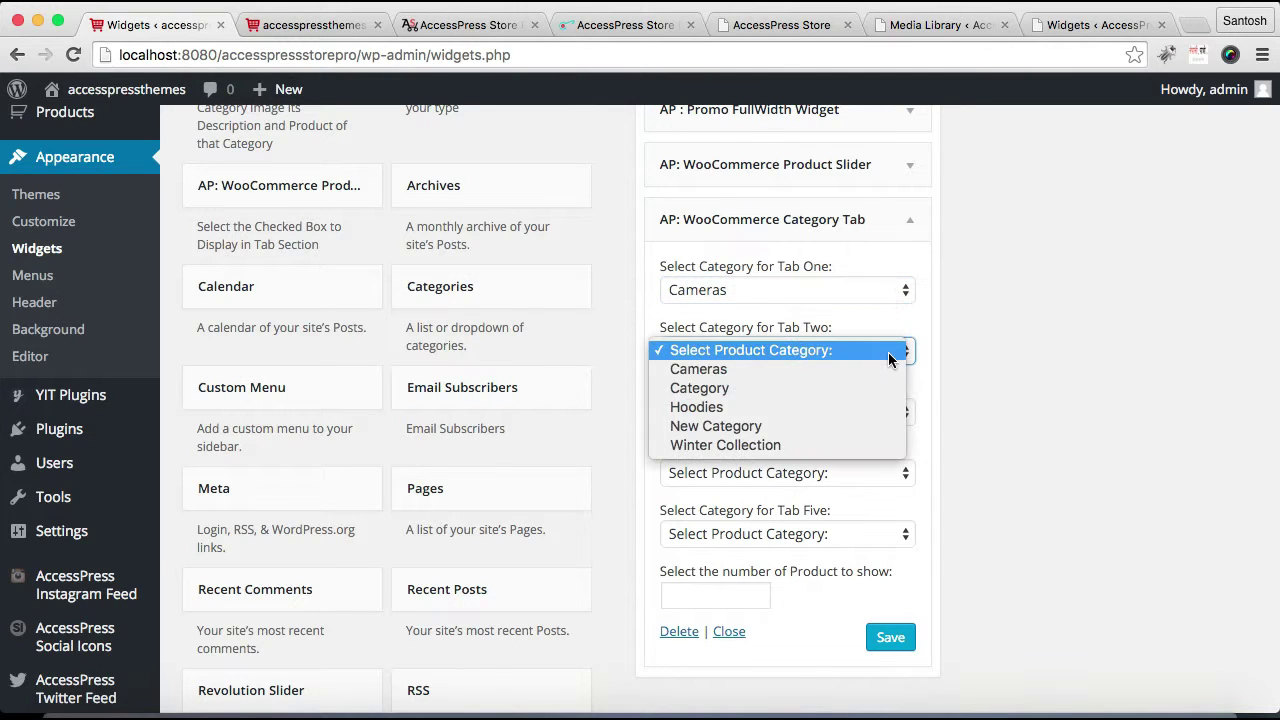
click(810, 408)
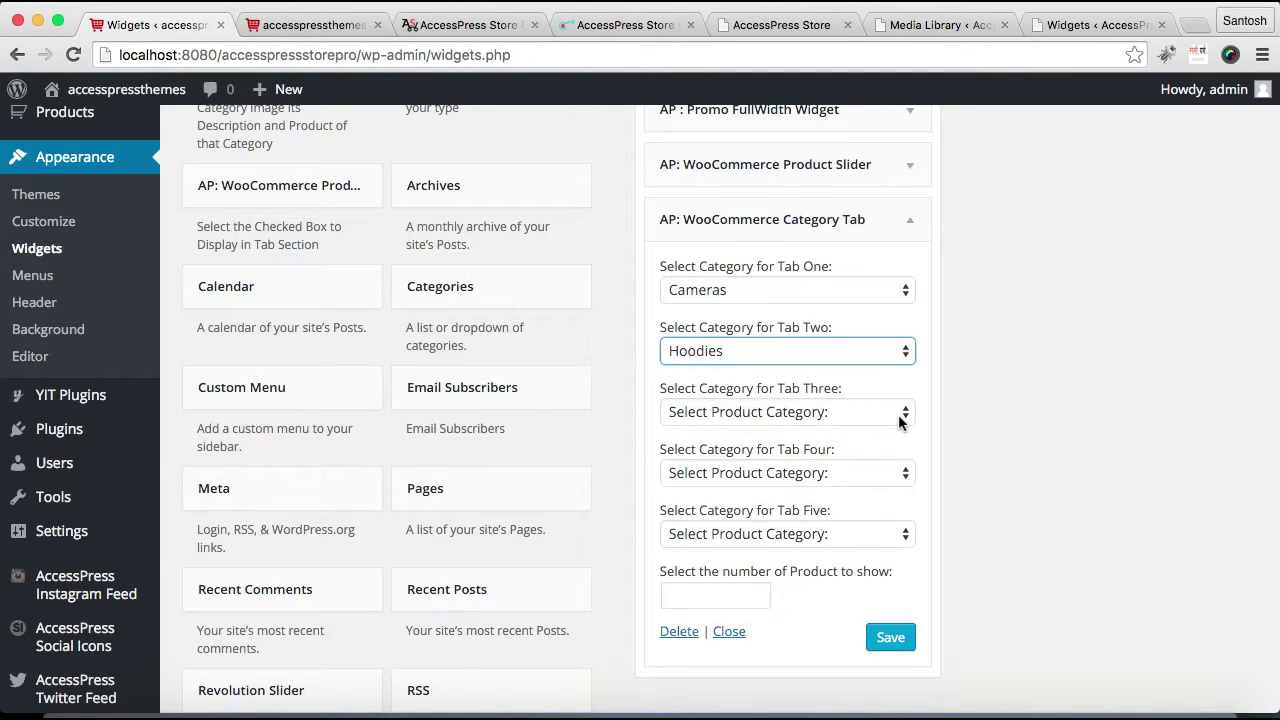
click(899, 415)
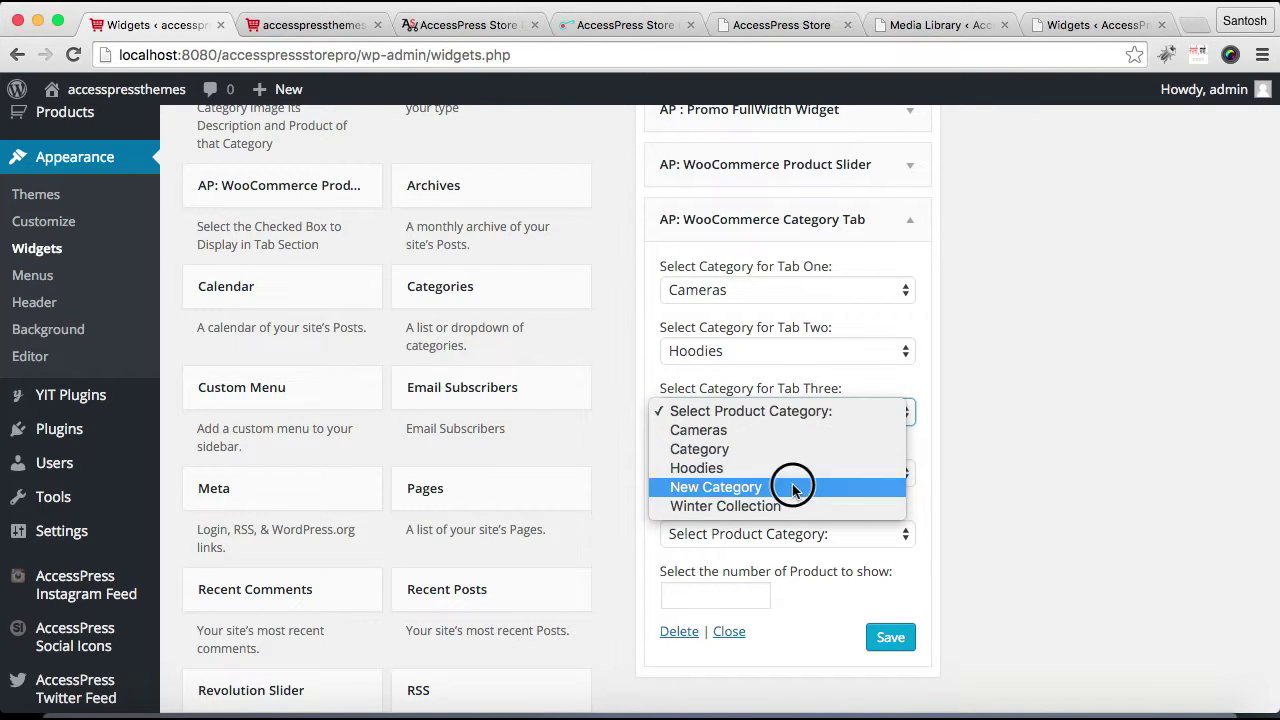
click(793, 487)
click(880, 475)
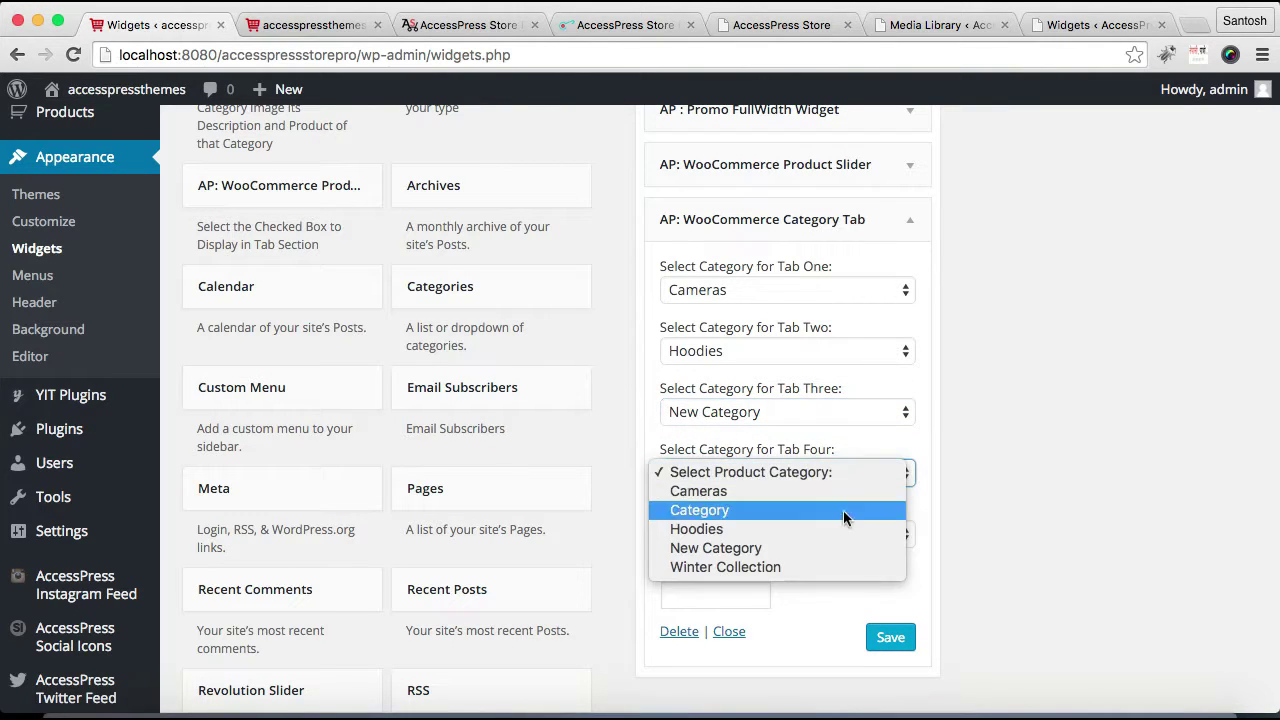
click(786, 567)
Show 4 products per tab, save and collapse the Category Tab widget.
scroll(855, 540, down, 3)
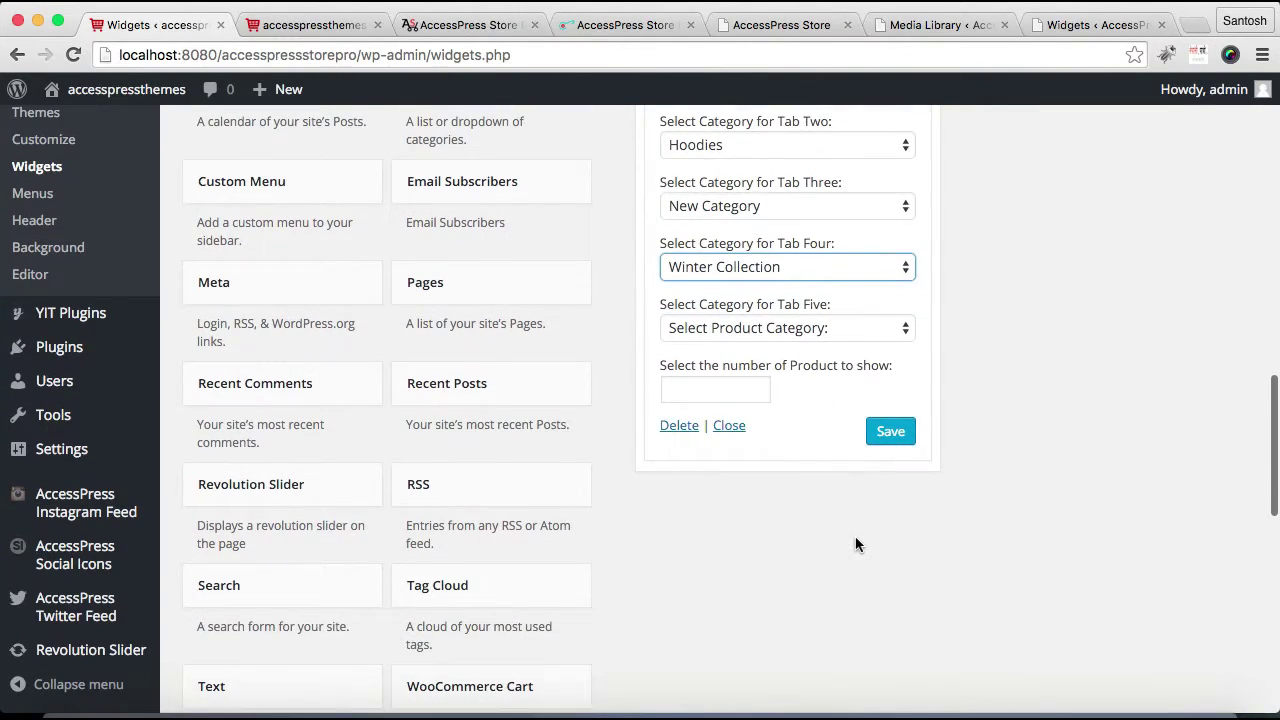
click(758, 390)
text(4)
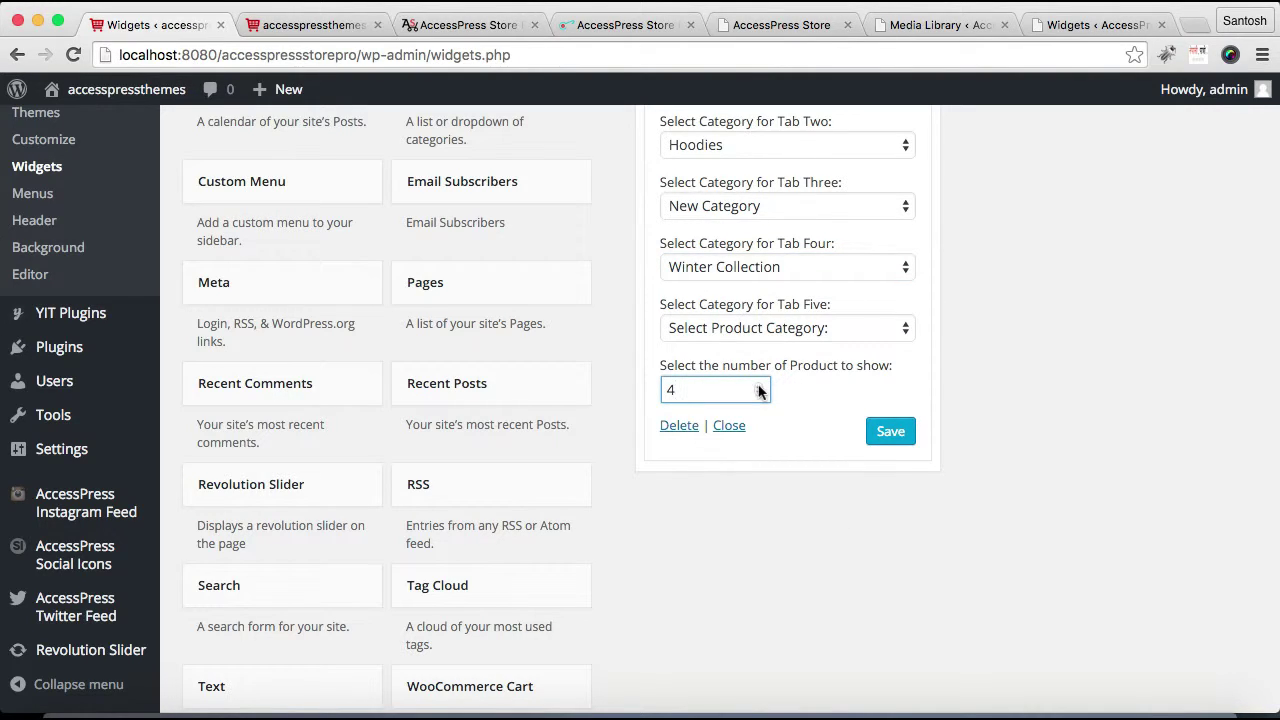
click(889, 439)
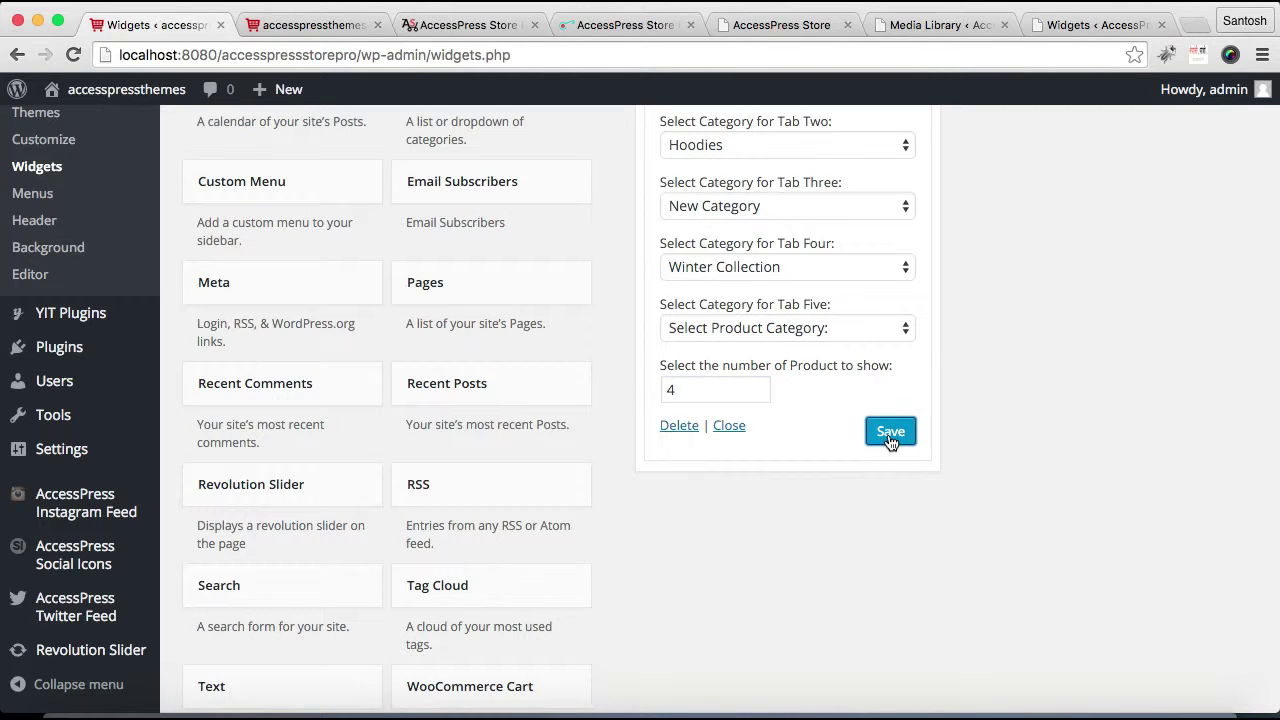
click(729, 426)
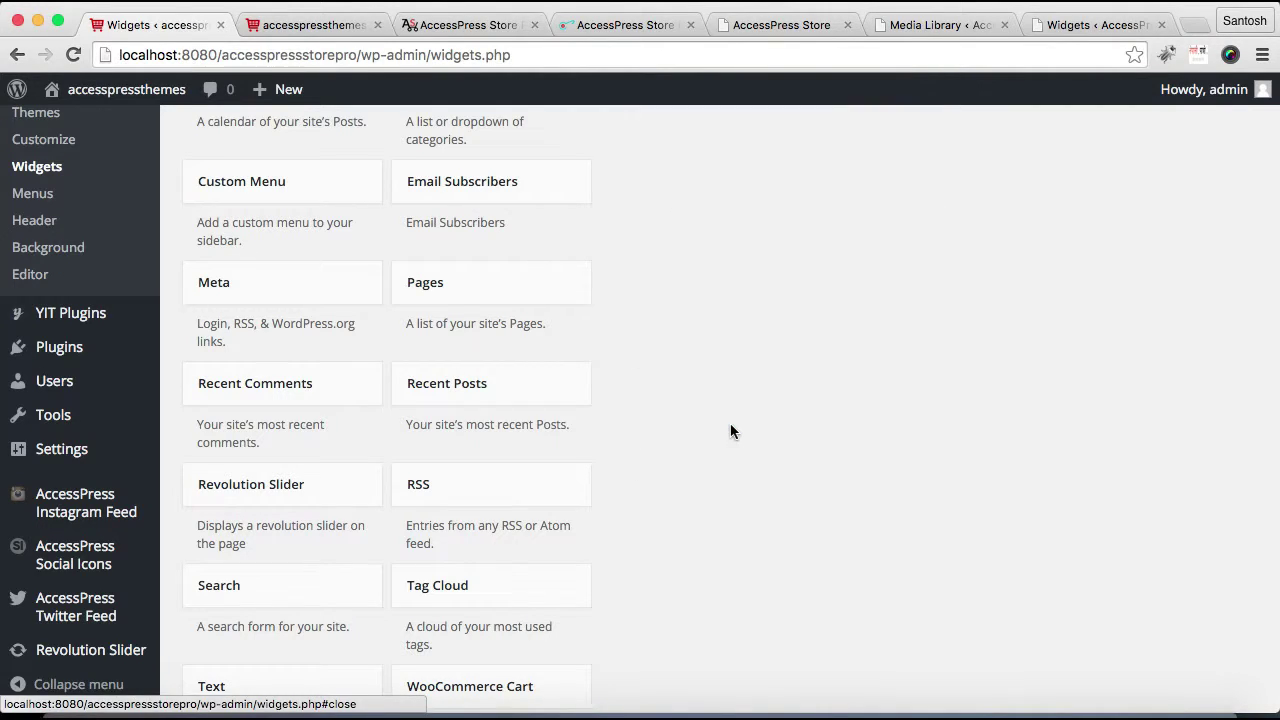
click(320, 25)
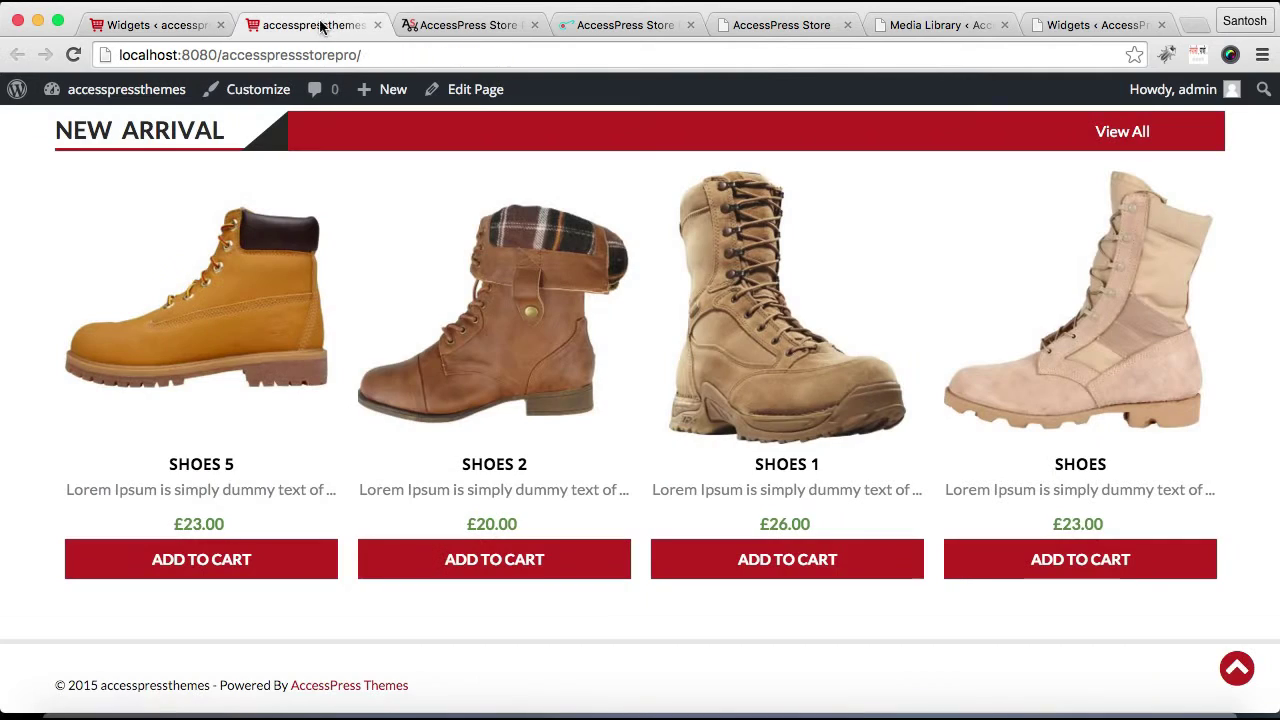
Reload the storefront and scroll down to the new category tab section.
click(379, 54)
key(Return)
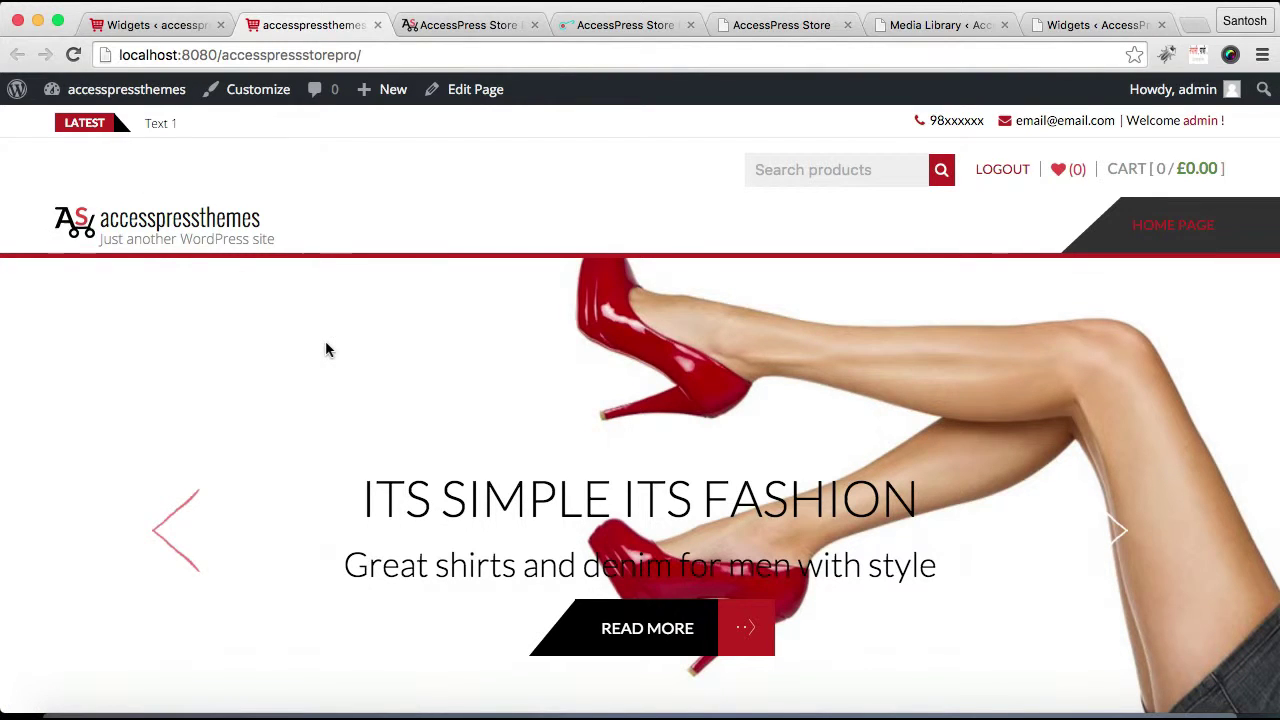
scroll(325, 340, down, 10)
scroll(328, 351, down, 12)
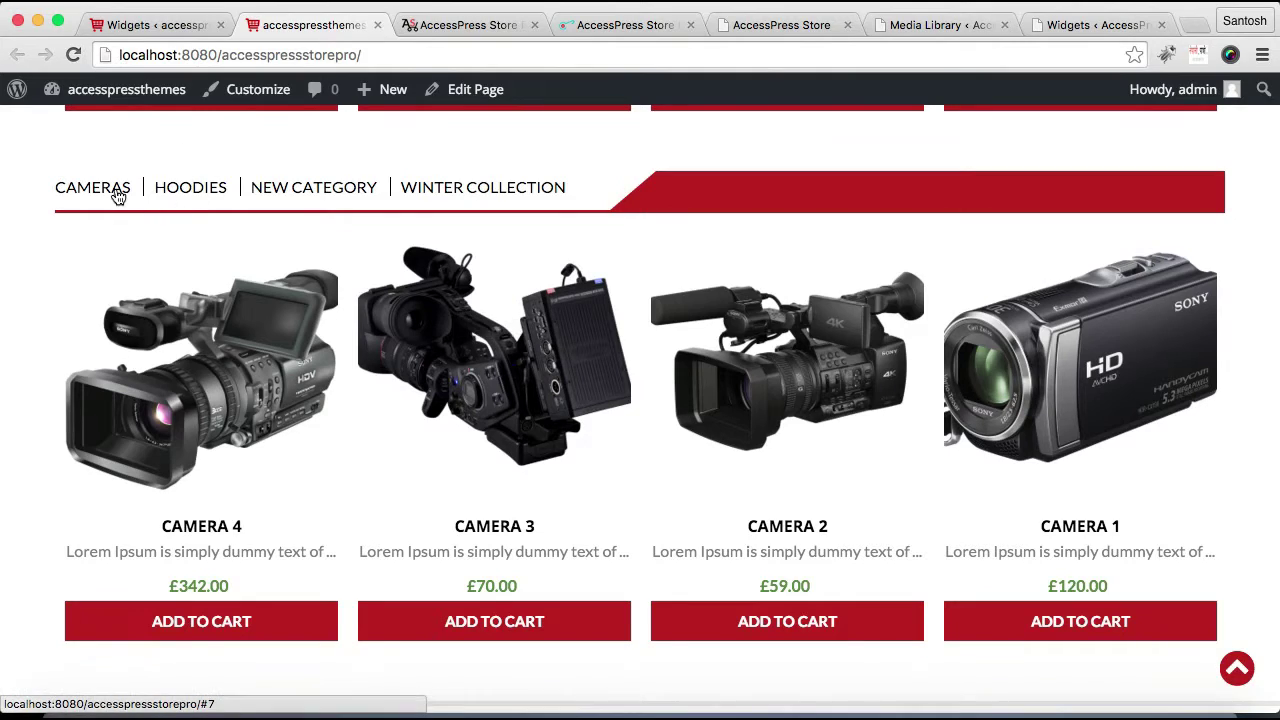
Check the Hoodies, New Category and Winter Collection tabs, ending on the four Hoodies products.
click(186, 189)
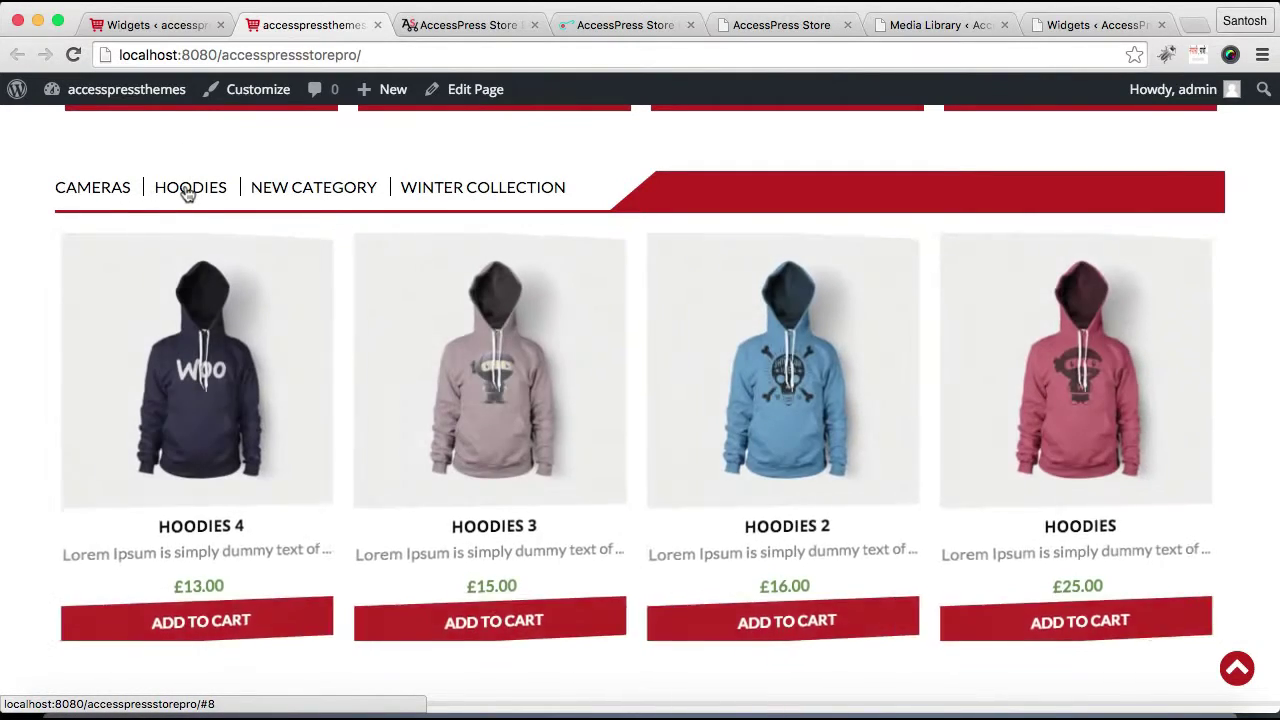
click(274, 193)
click(437, 199)
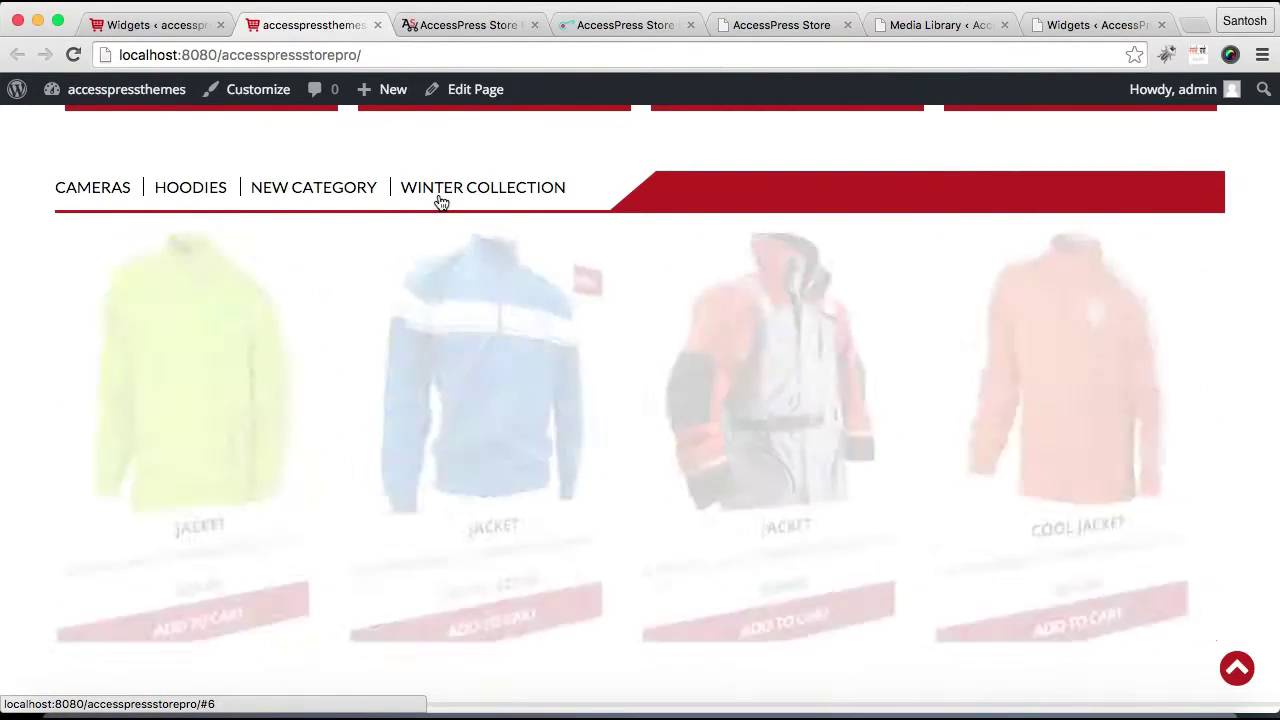
click(281, 193)
click(171, 189)
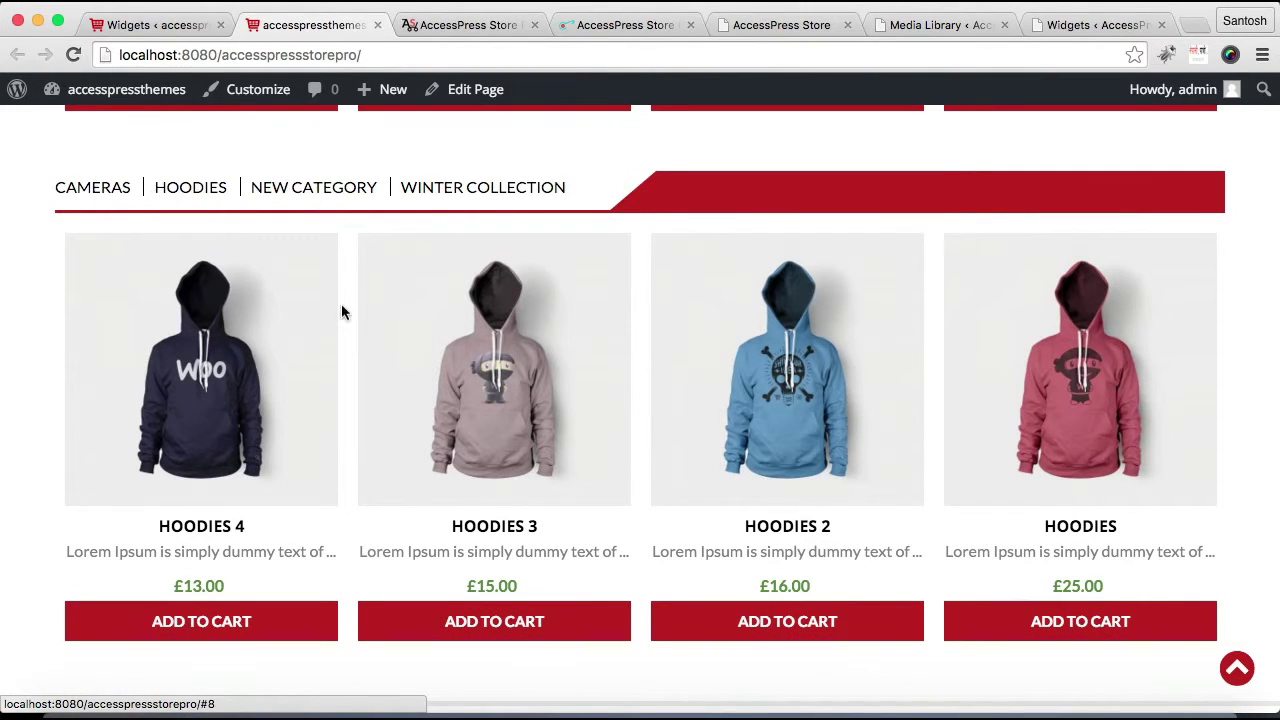
scroll(543, 417, down, 2)
scroll(543, 417, up, 3)
scroll(546, 417, down, 3)
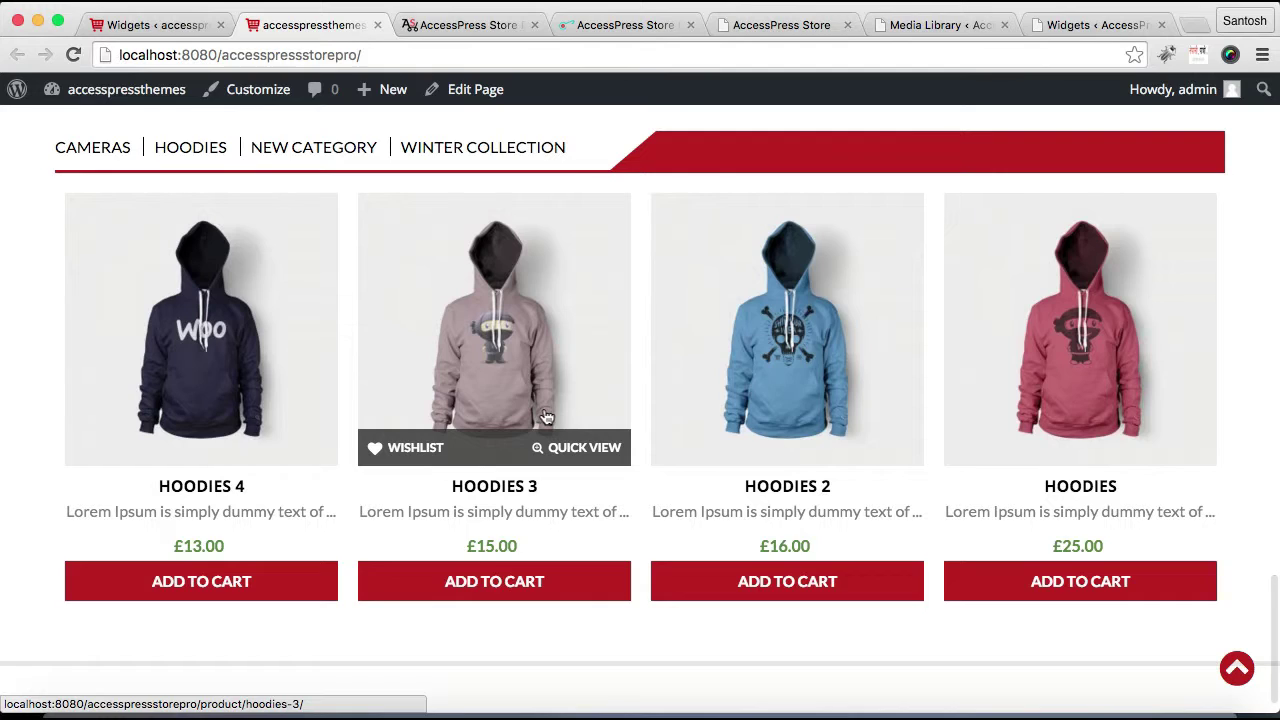
scroll(546, 417, up, 5)
scroll(546, 417, down, 1)
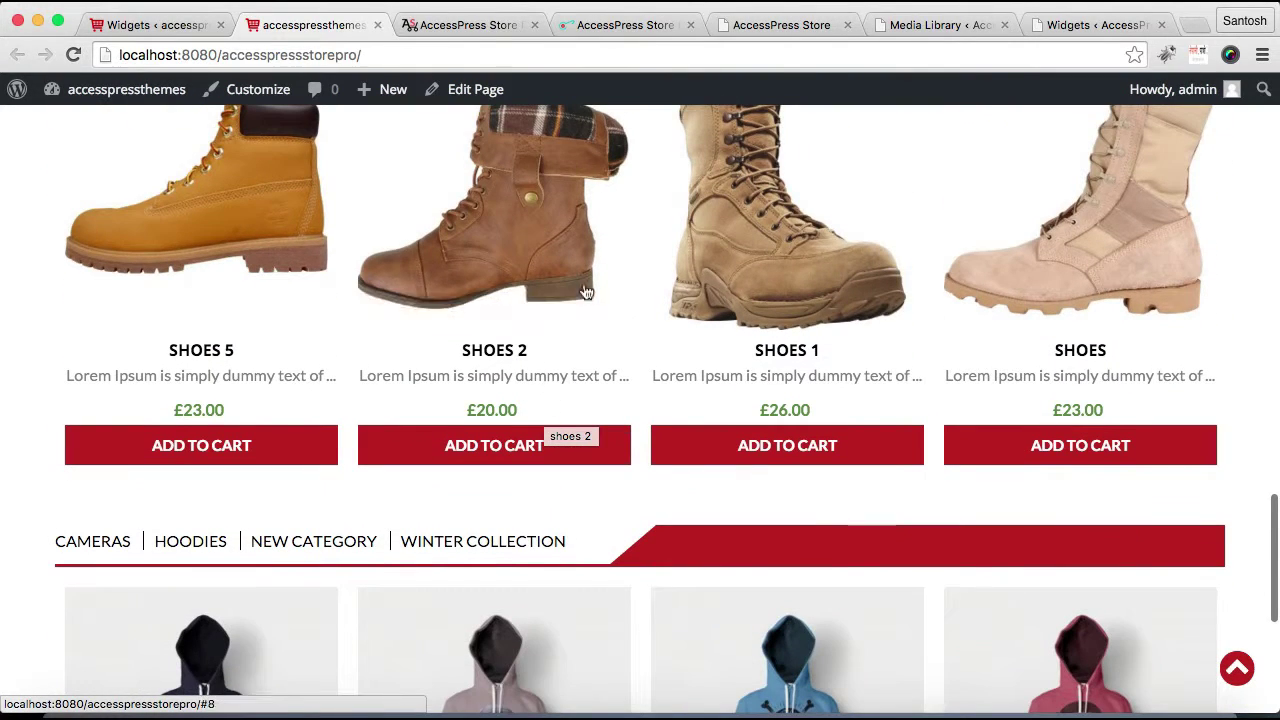
Switch to the AccessPress Store Pro demo and find its Men's Clothing T-Shirts tab section.
click(491, 25)
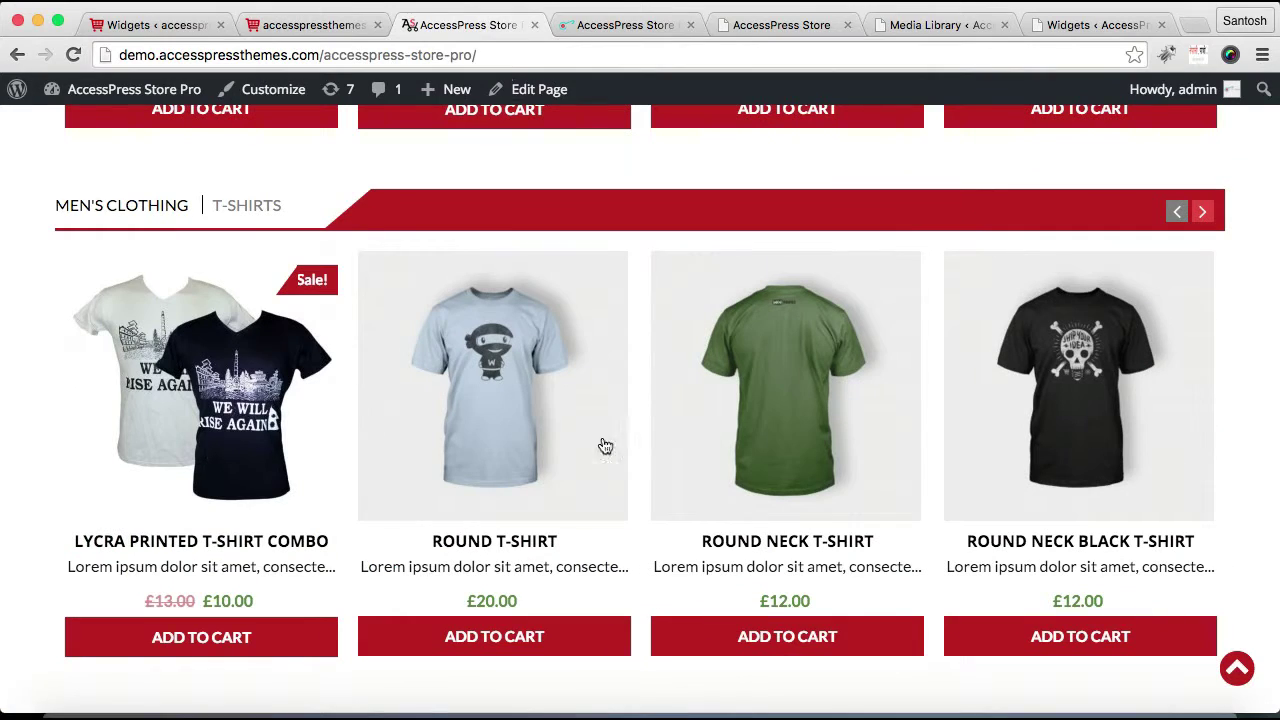
scroll(605, 440, down, 5)
scroll(607, 433, down, 10)
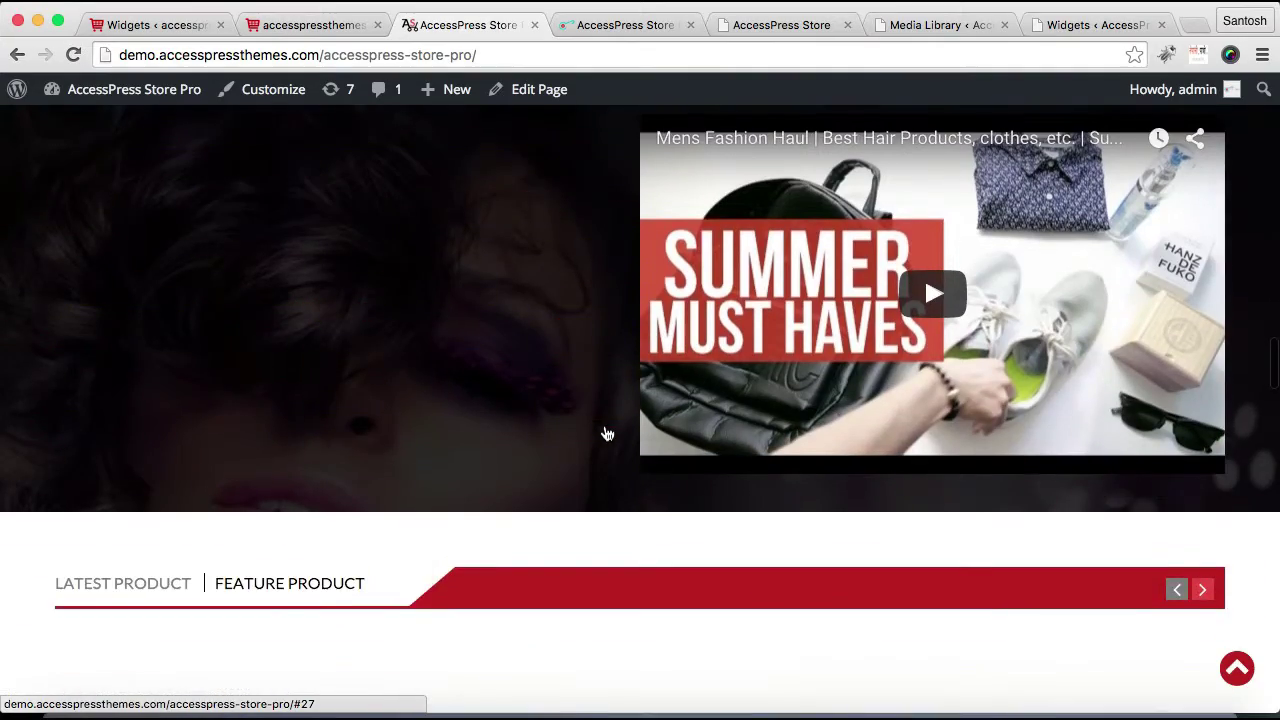
scroll(607, 433, up, 10)
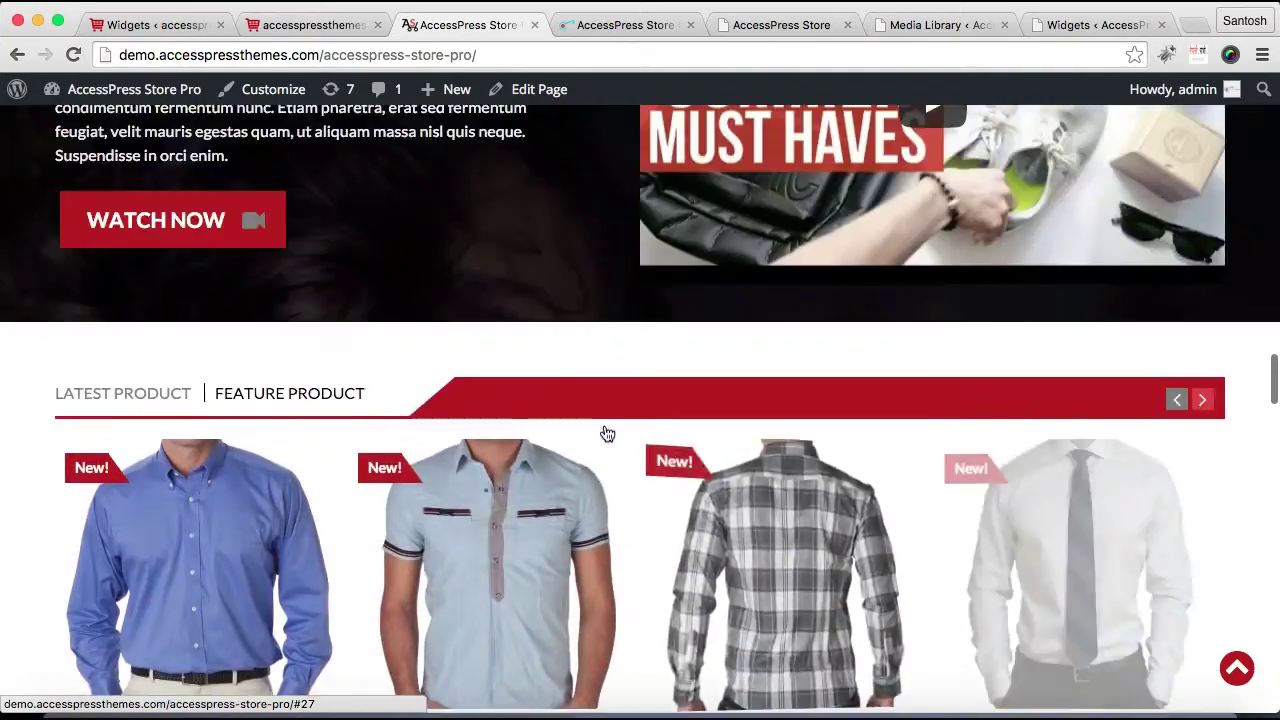
scroll(607, 433, up, 2)
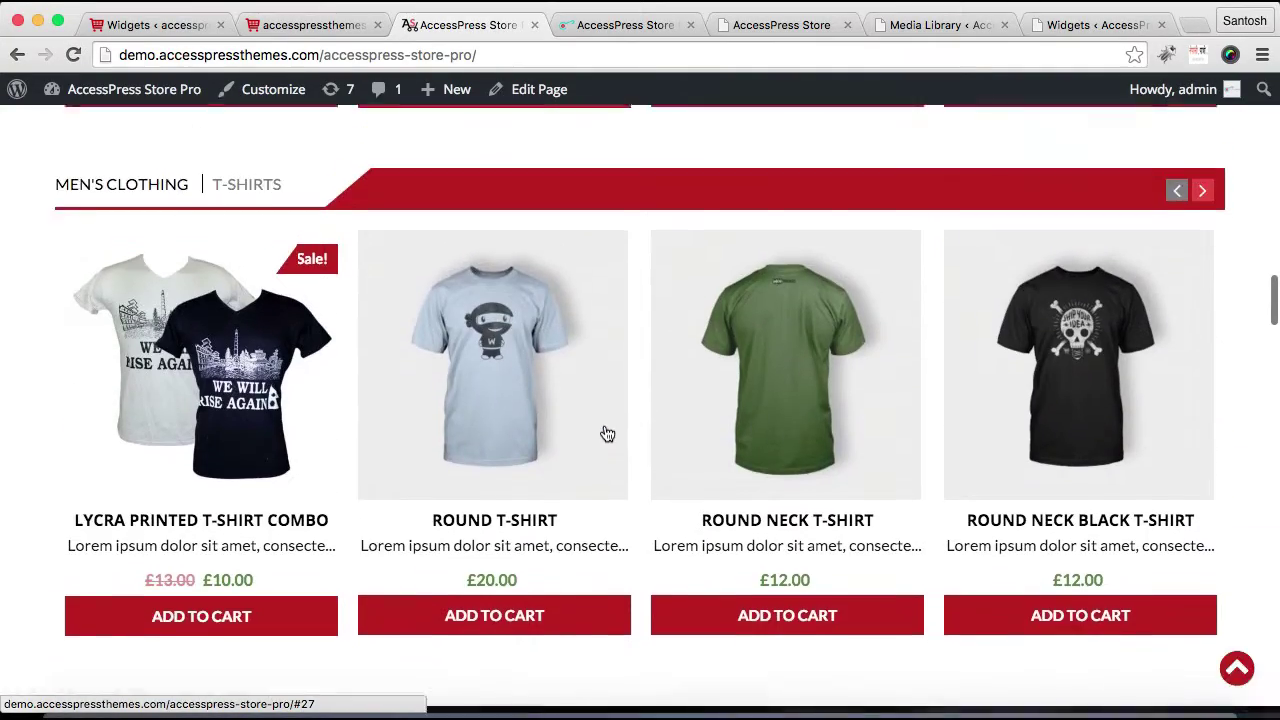